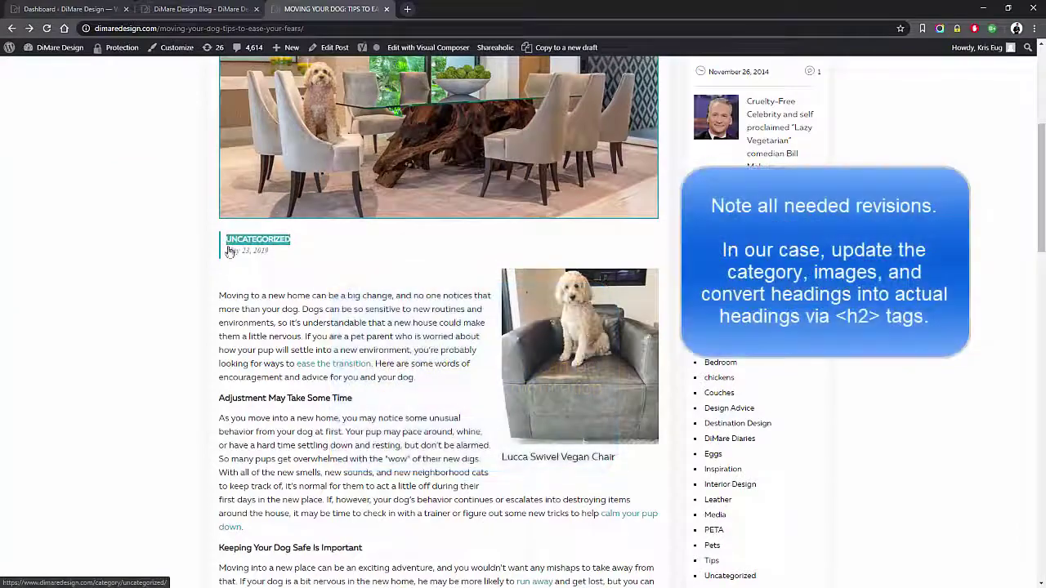
# Step: Review the blog post's category, subheadings and images for needed revisions, and open the post for editing
pyautogui.tripleClick(258, 398)
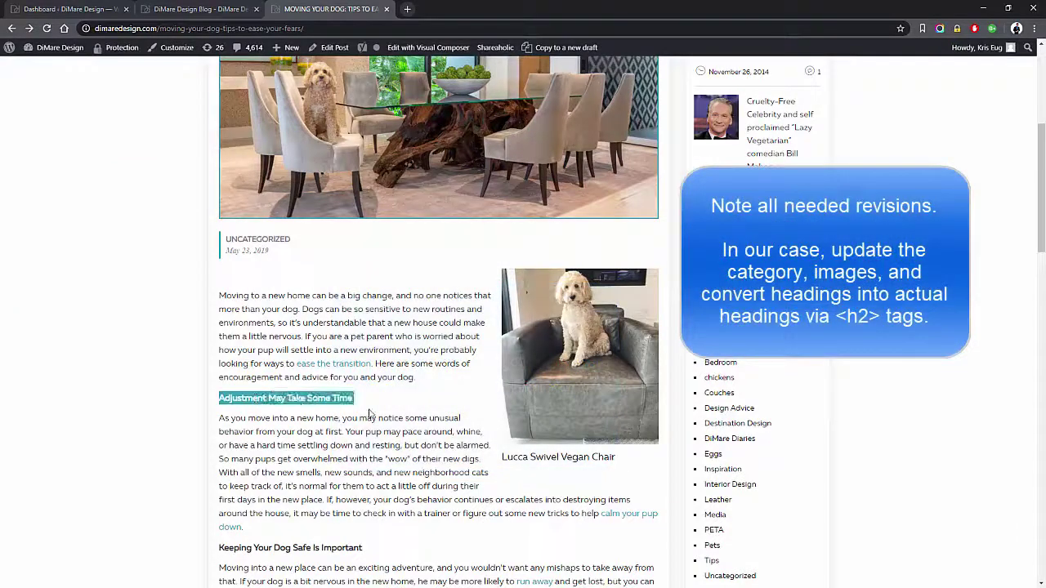
pyautogui.scroll(-3, 536, 386)
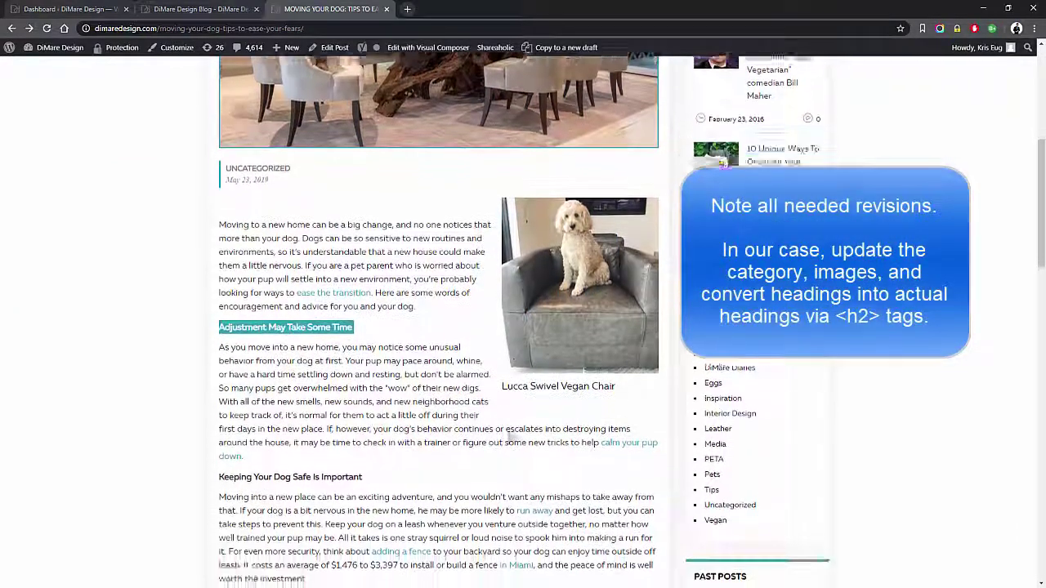
pyautogui.scroll(-4, 424, 410)
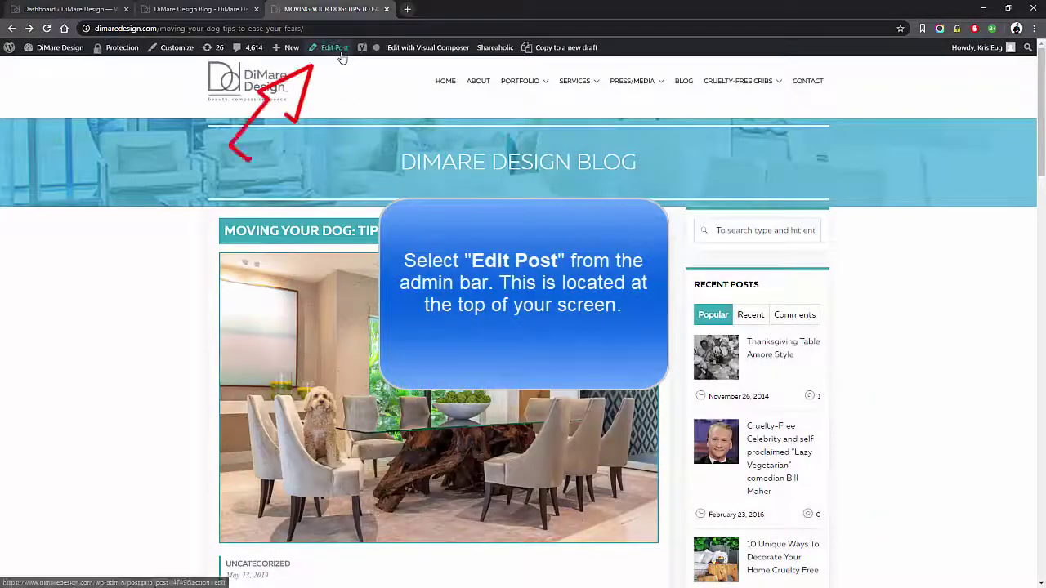
pyautogui.click(337, 49)
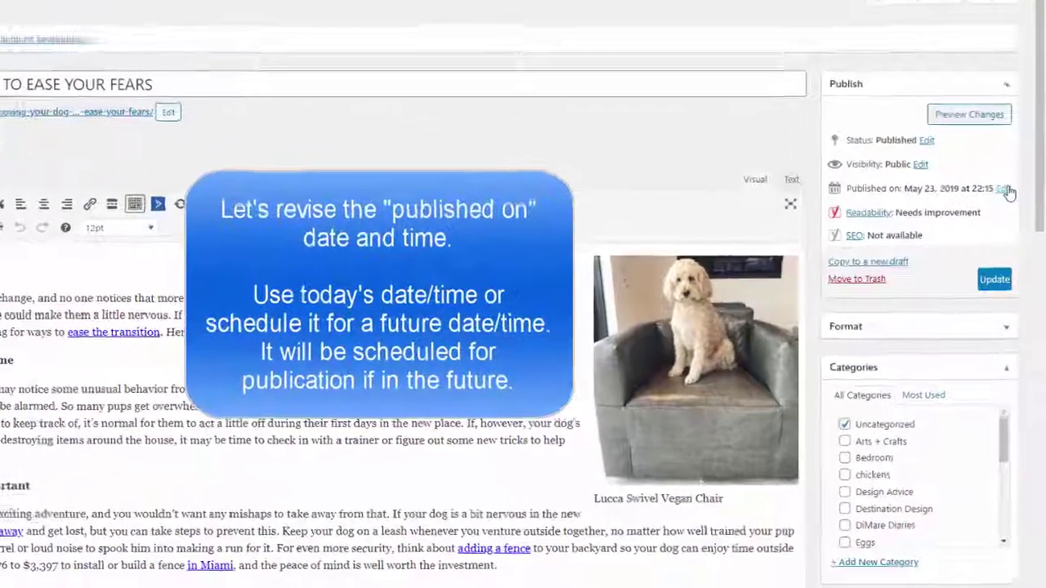
# Step: Set the post's publish date and time to February 1, 2020 at 08:00
pyautogui.click(1013, 213)
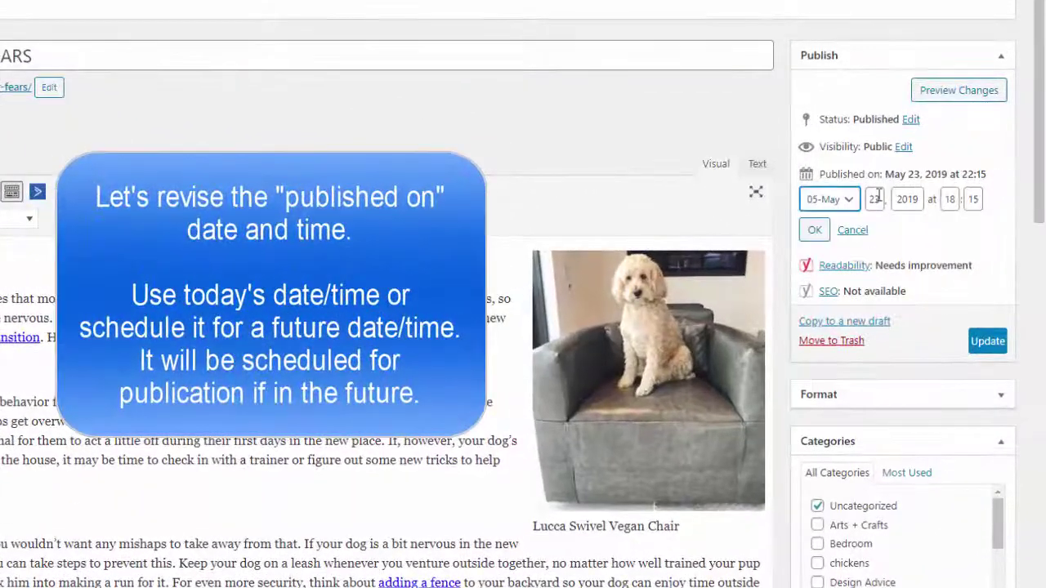
pyautogui.click(844, 206)
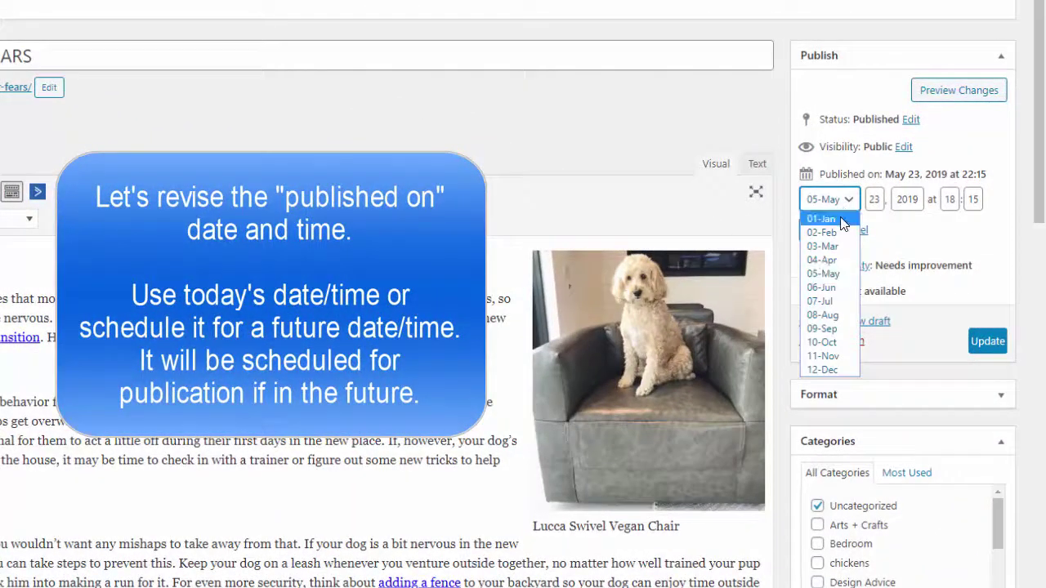
pyautogui.press('Escape')
pyautogui.doubleClick(875, 201)
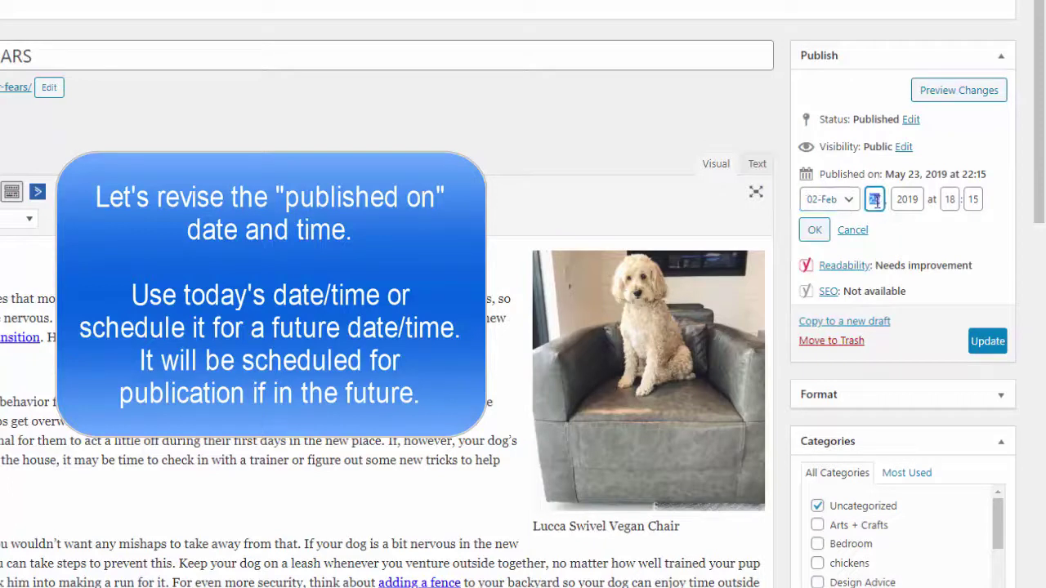
pyautogui.press('Tab')
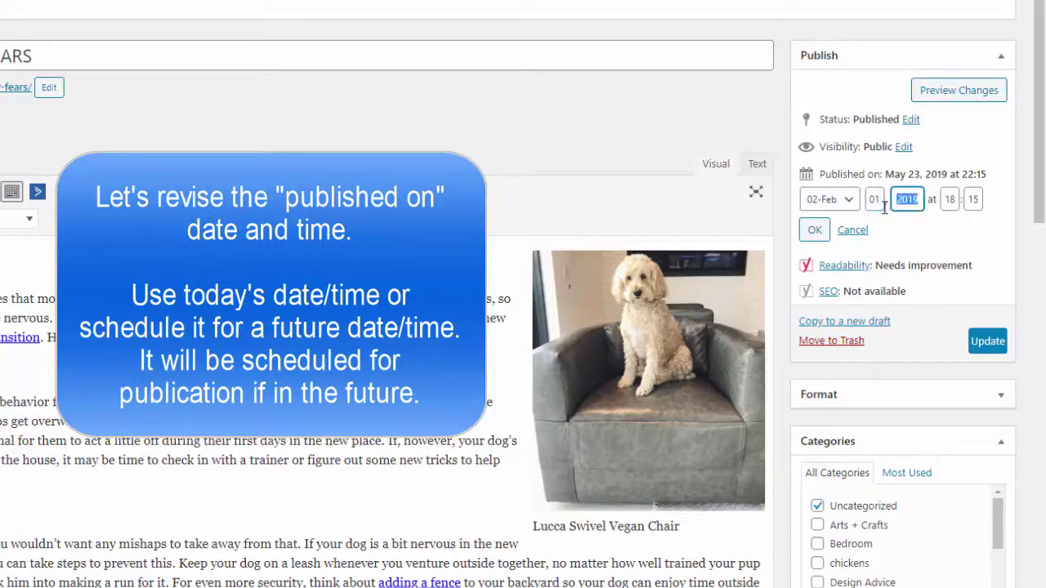
pyautogui.doubleClick(947, 200)
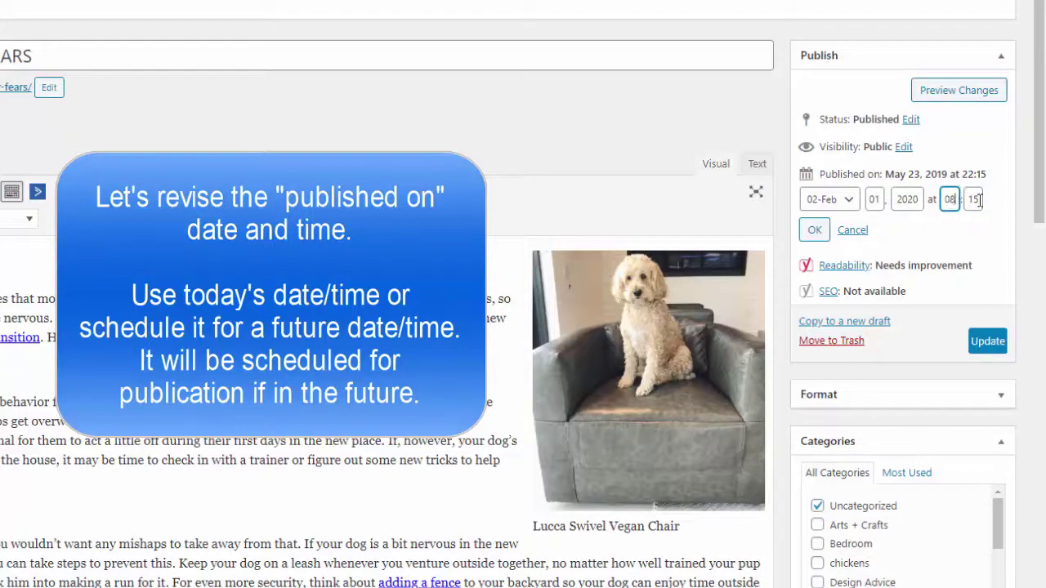
pyautogui.doubleClick(975, 200)
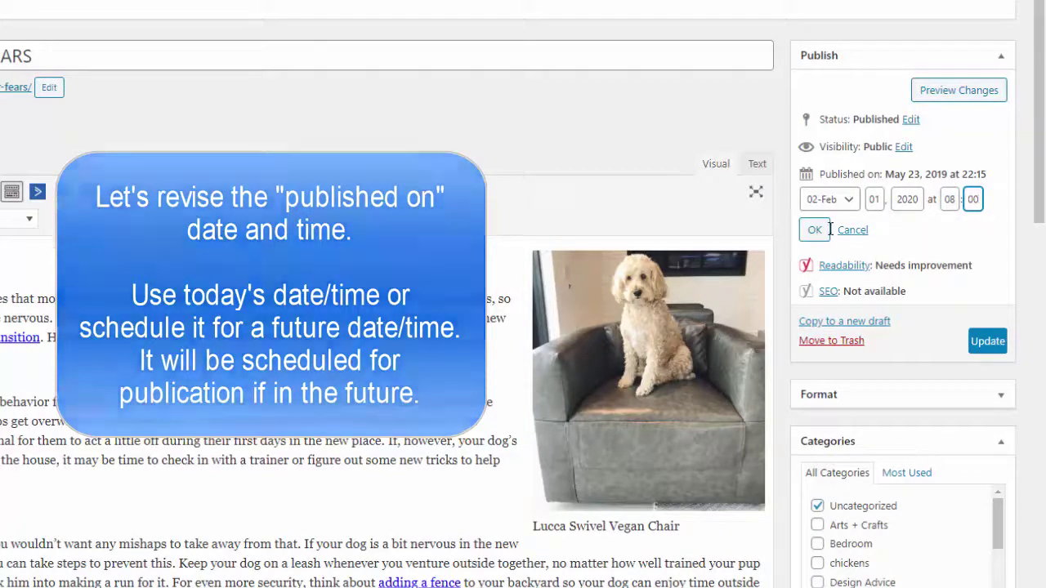
pyautogui.click(813, 232)
# Step: Change the post's category from Uncategorized to Pets
pyautogui.scroll(-3, 813, 238)
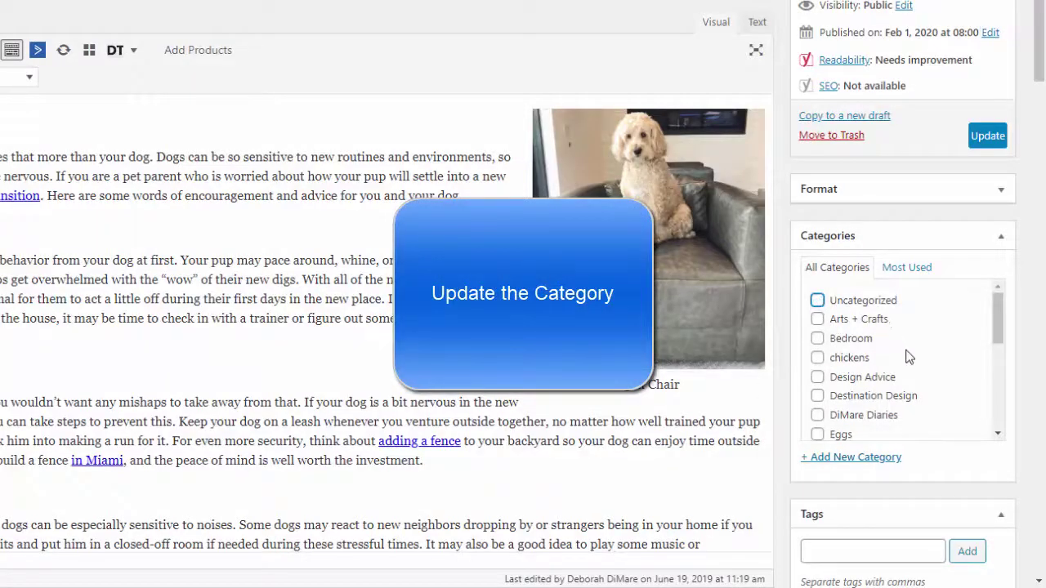
pyautogui.scroll(-5, 910, 372)
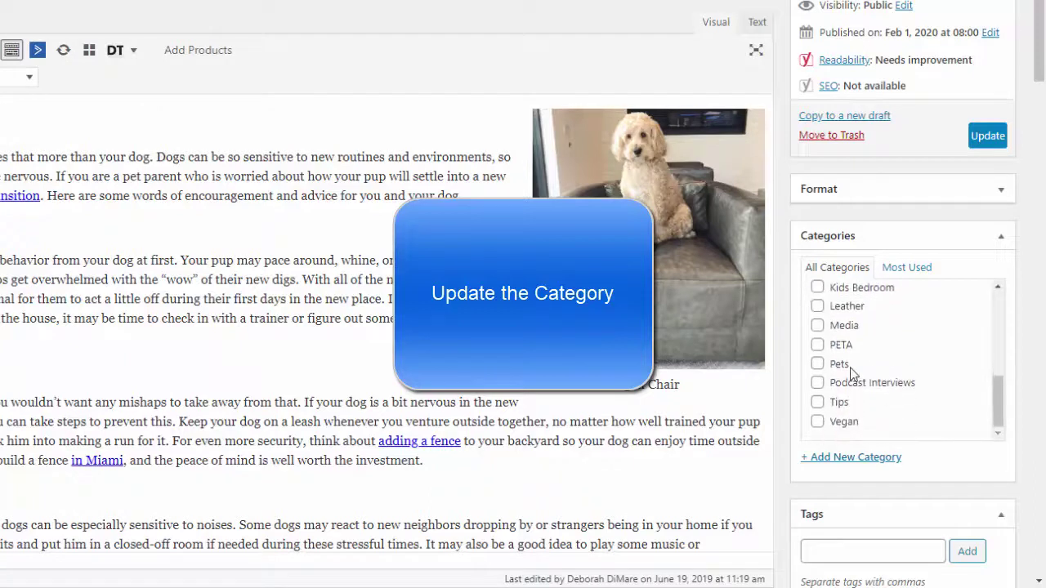
pyautogui.click(817, 364)
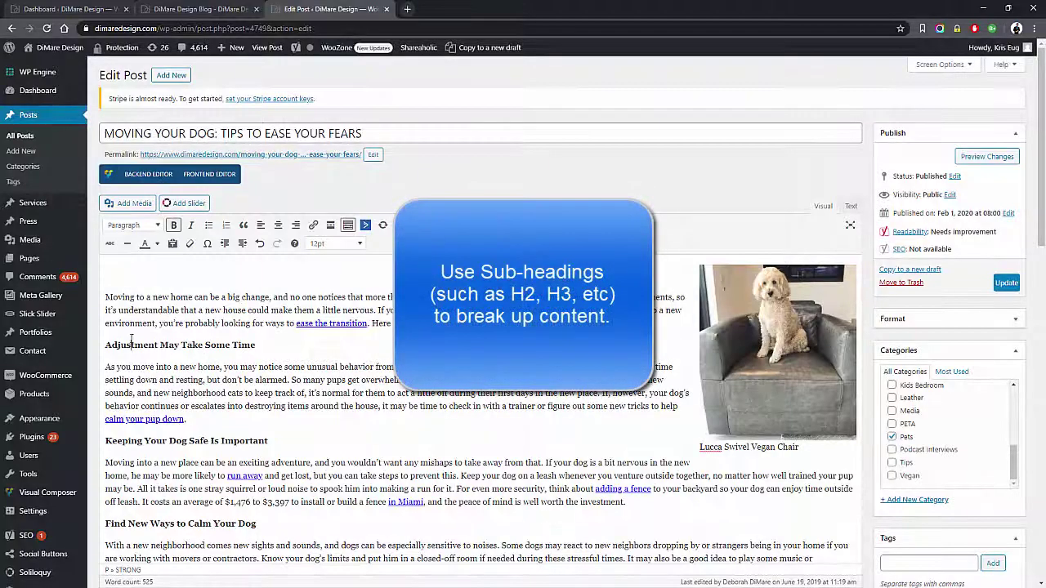
# Step: Format "Adjustment May Take Some Time", "Keeping Your Dog Safe Is Important" and "Find New Ways to Calm Your Dog" as Heading 2
pyautogui.moveTo(131, 338); pyautogui.dragTo(245, 340)
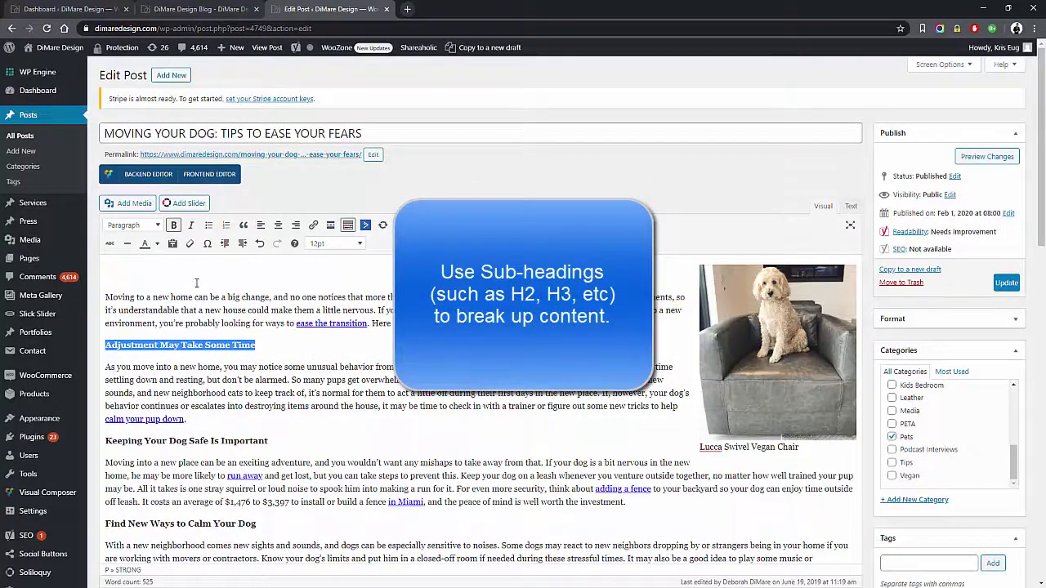
pyautogui.click(136, 224)
pyautogui.click(144, 286)
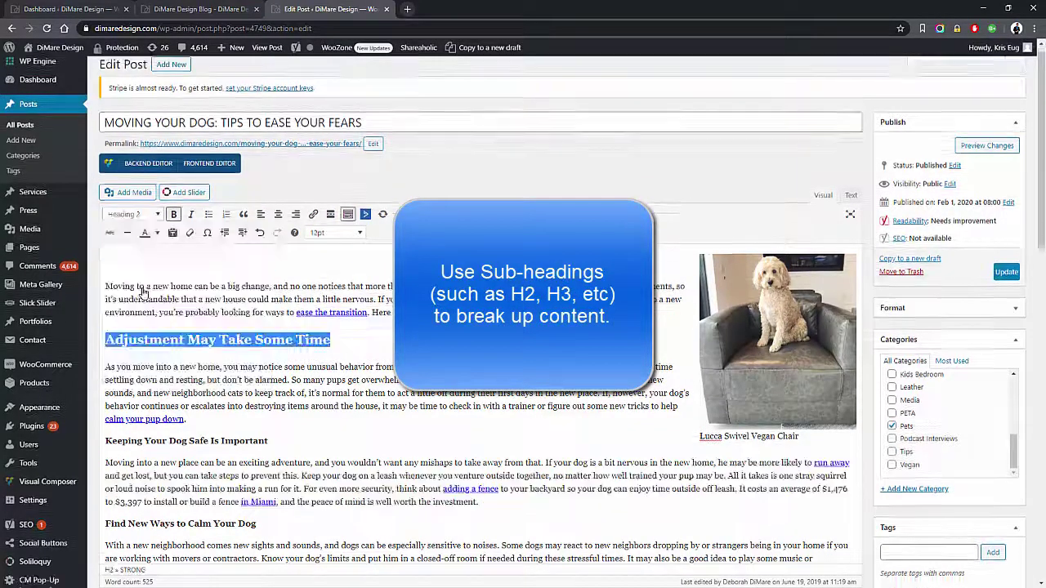
pyautogui.moveTo(131, 440); pyautogui.dragTo(237, 439)
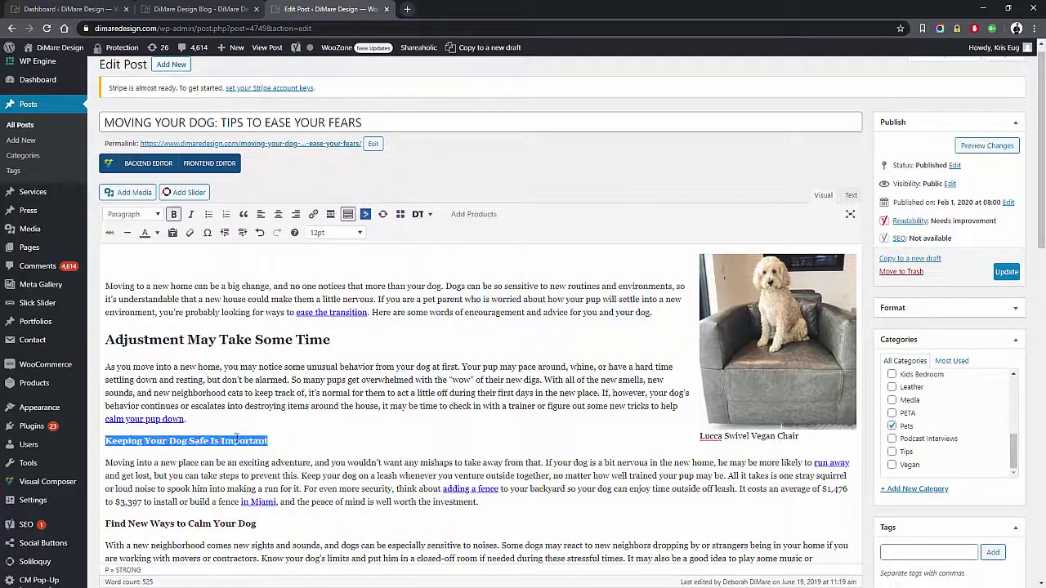
pyautogui.click(147, 214)
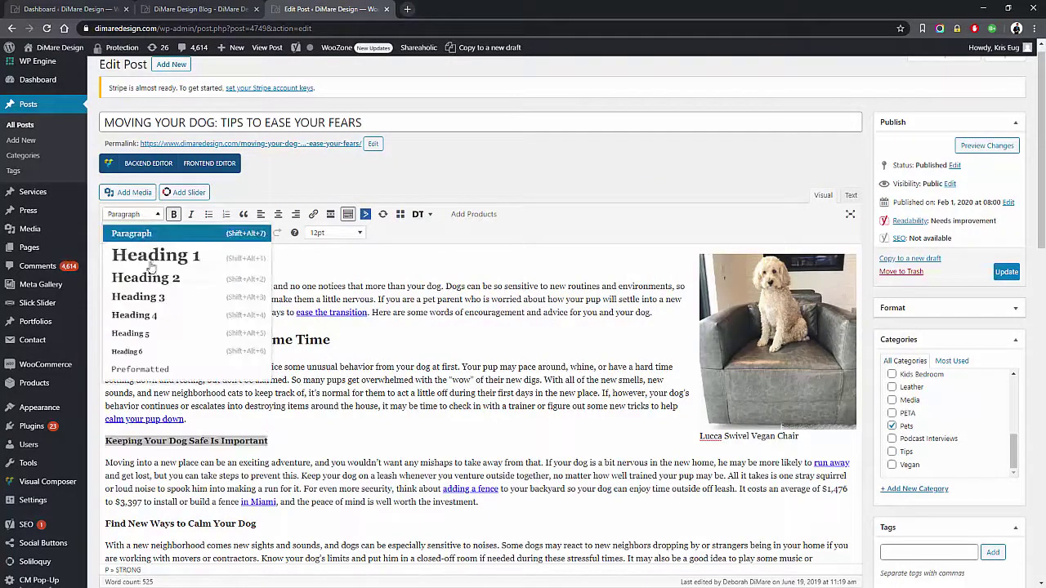
pyautogui.click(147, 279)
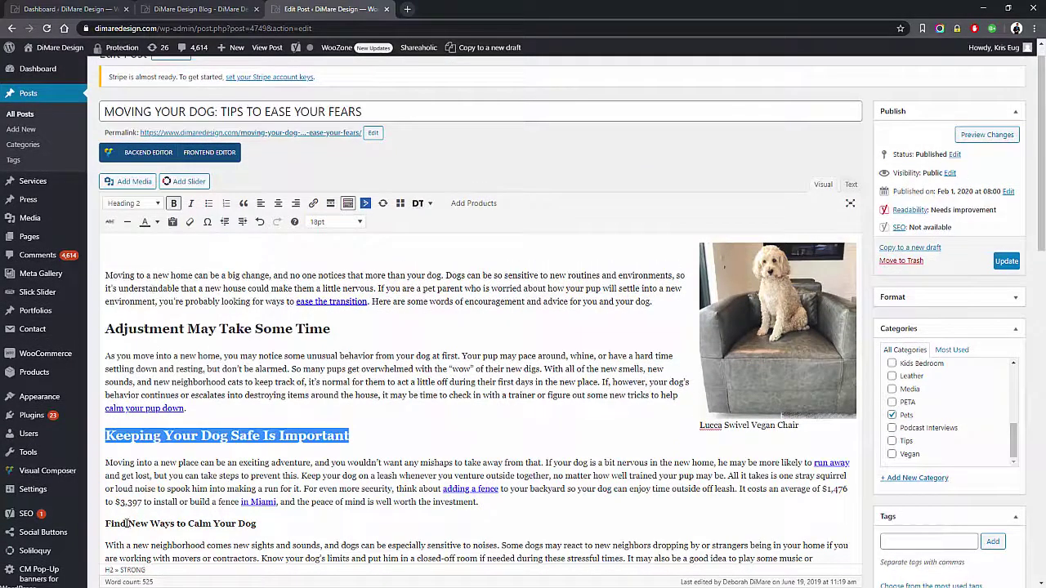
pyautogui.moveTo(127, 524); pyautogui.dragTo(256, 523)
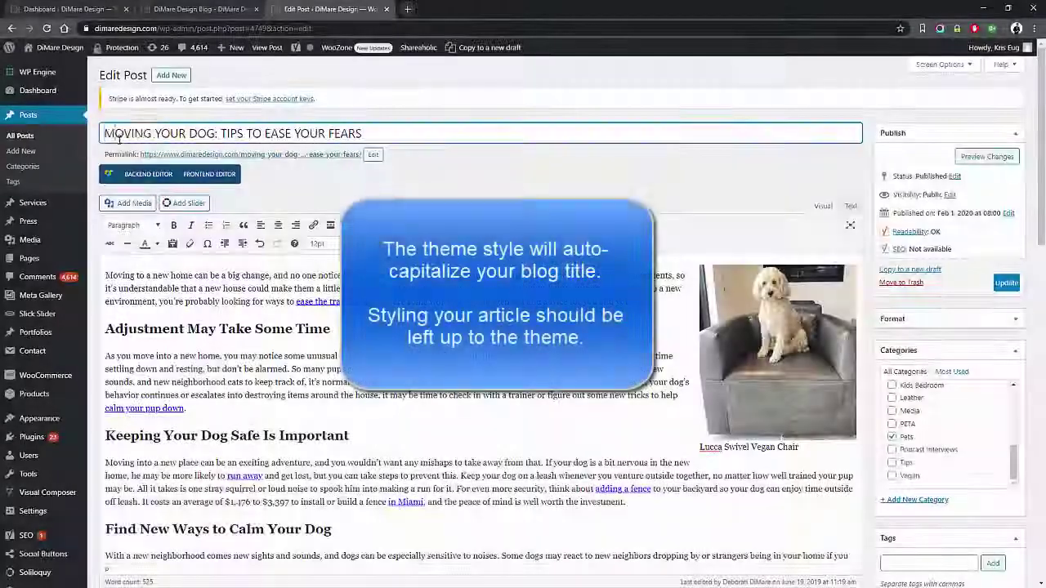
# Step: Rewrite the all-caps post title as "Moving Your Dog: Tips to Ease Your Fears" and close the permalink editing
pyautogui.doubleClick(120, 133)
pyautogui.write('Moving Y')
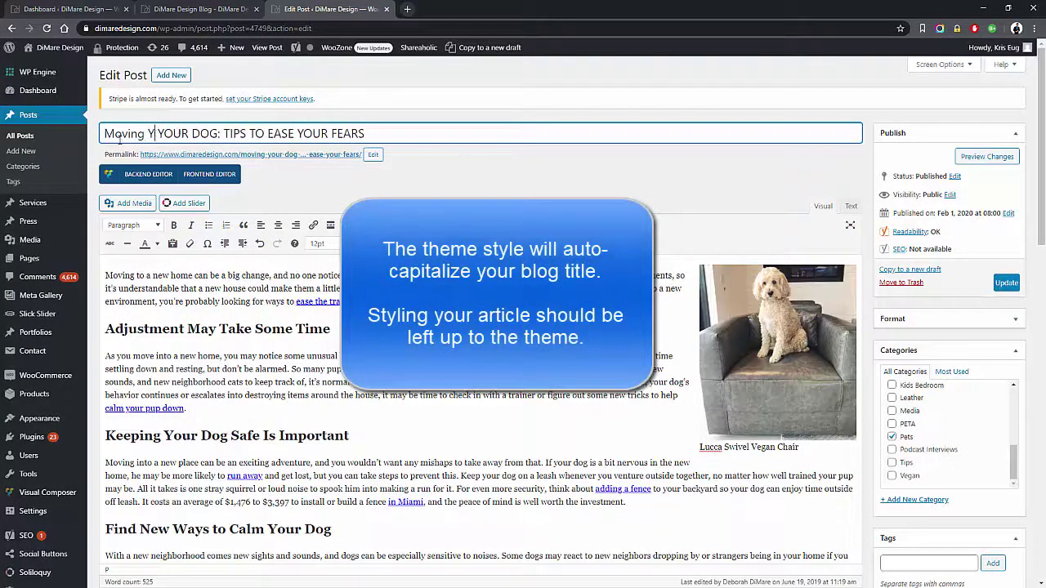
pyautogui.write('our Dog')
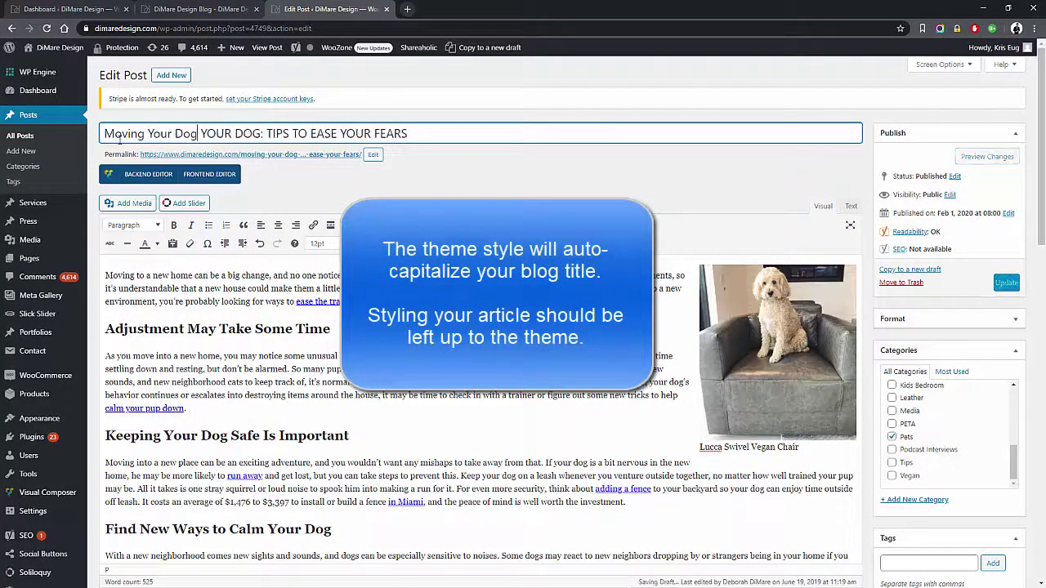
pyautogui.write(': Tips to Eas')
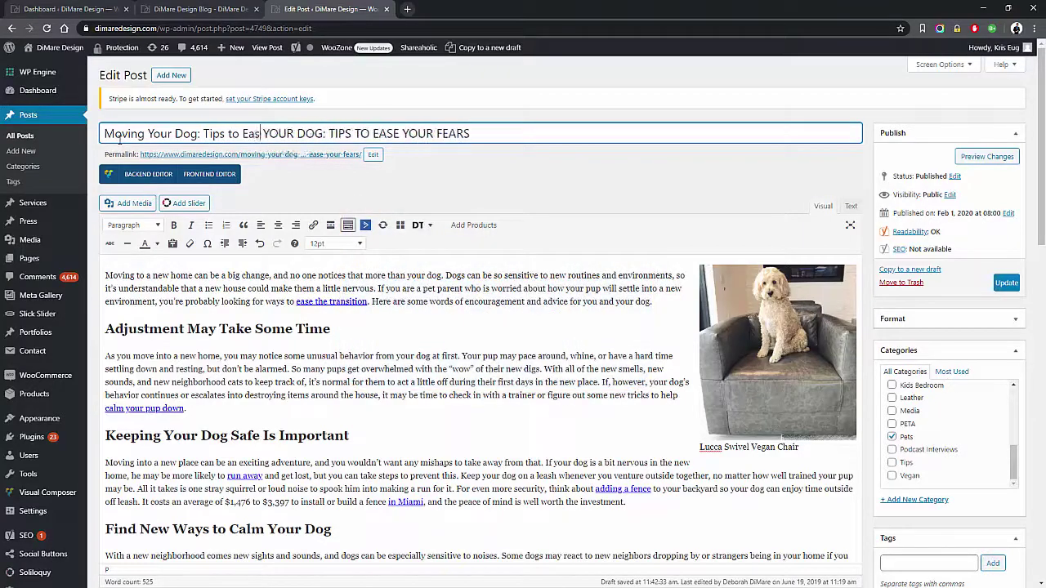
pyautogui.write('e Your')
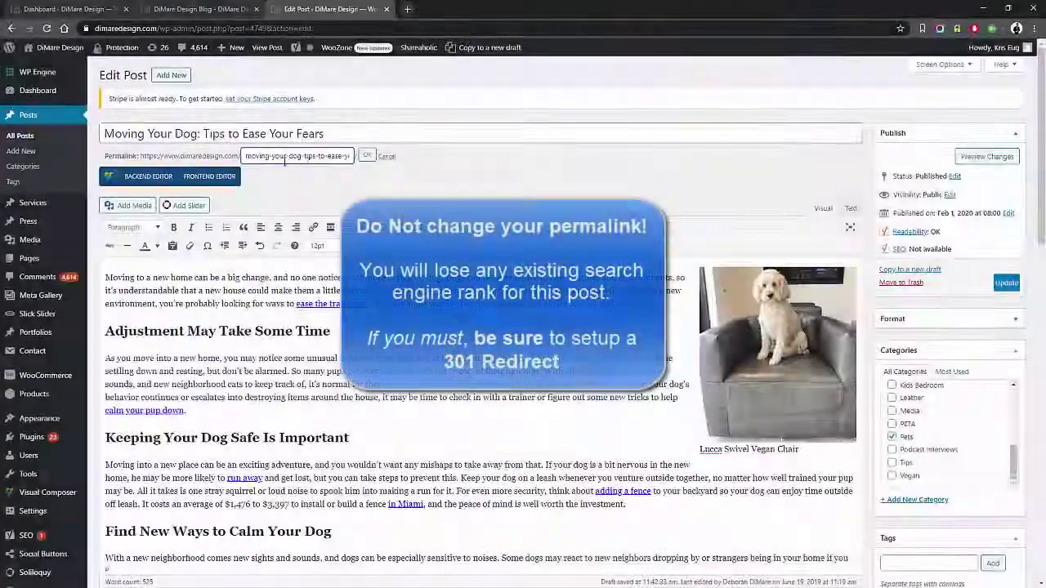
pyautogui.click(367, 156)
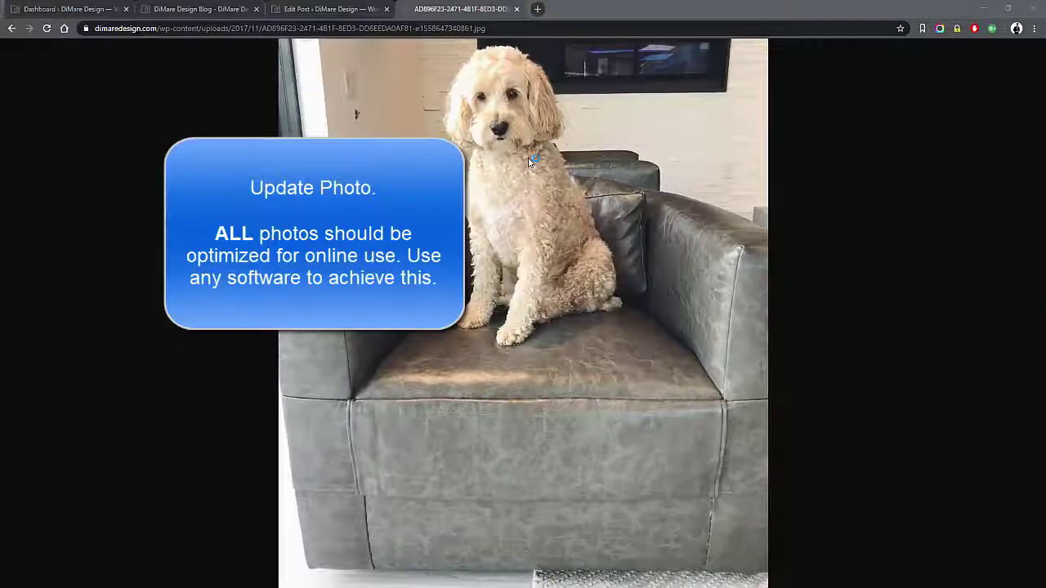
# Step: Save the full-size photo of the dog on the chair to the Downloads folder and open it in Photoshop
pyautogui.hotkey('ctrl', 's')
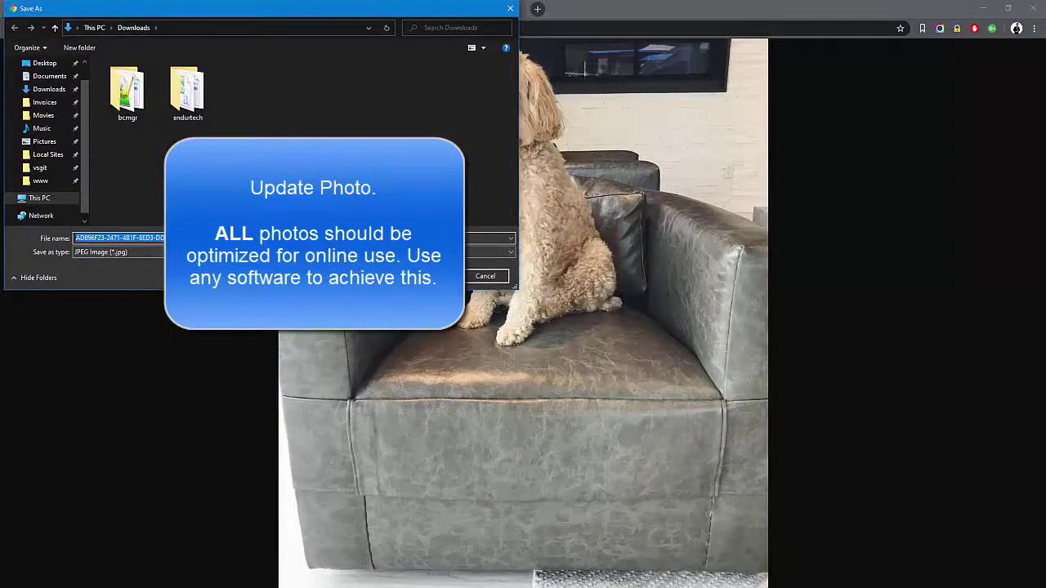
pyautogui.press('Return')
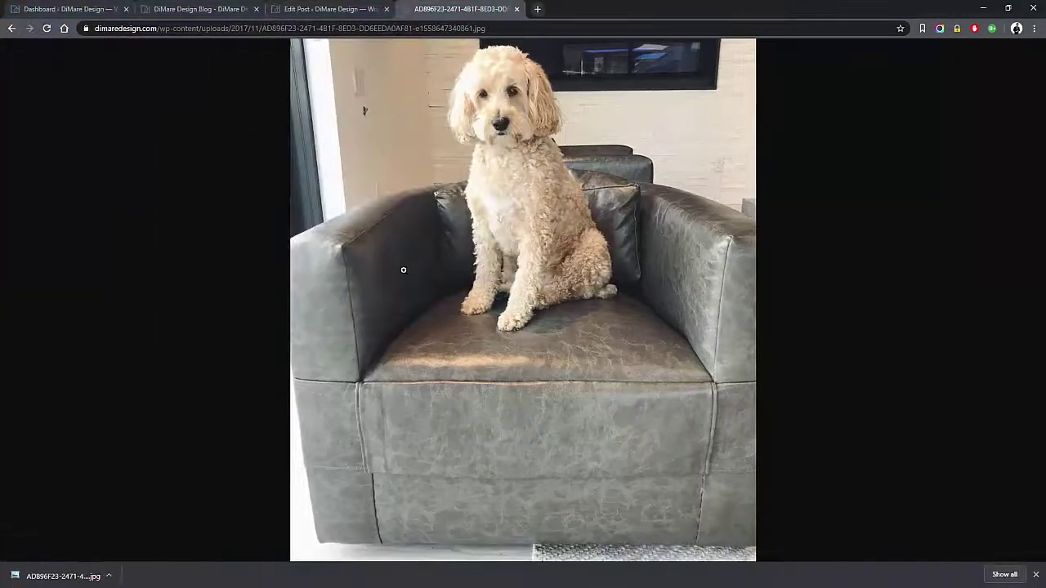
pyautogui.click(120, 577)
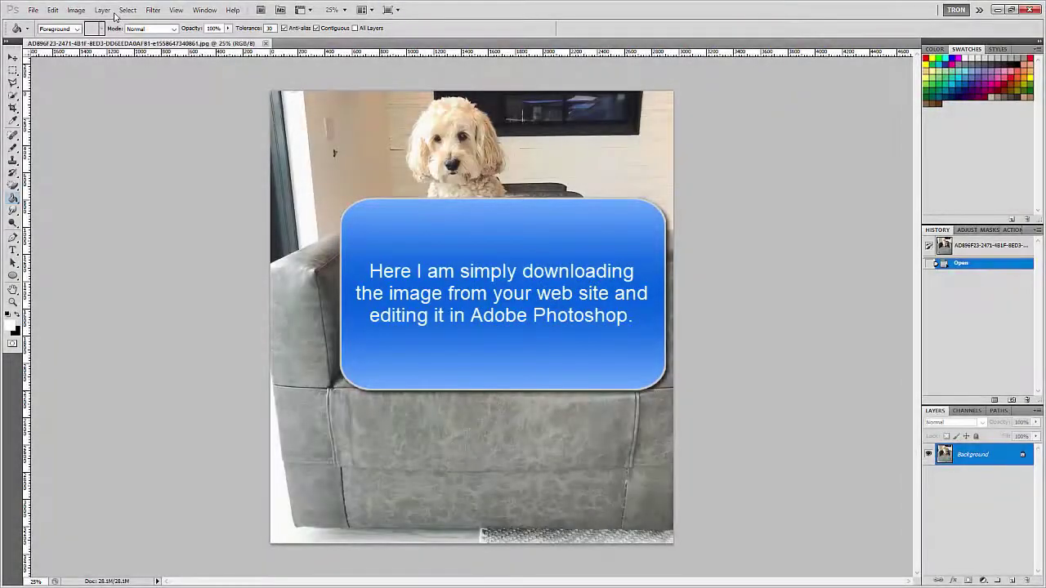
# Step: Apply Auto Tone to the photo and resize it proportionally to a height of 1200 pixels
pyautogui.hotkey('shift', 'ctrl', 'l')
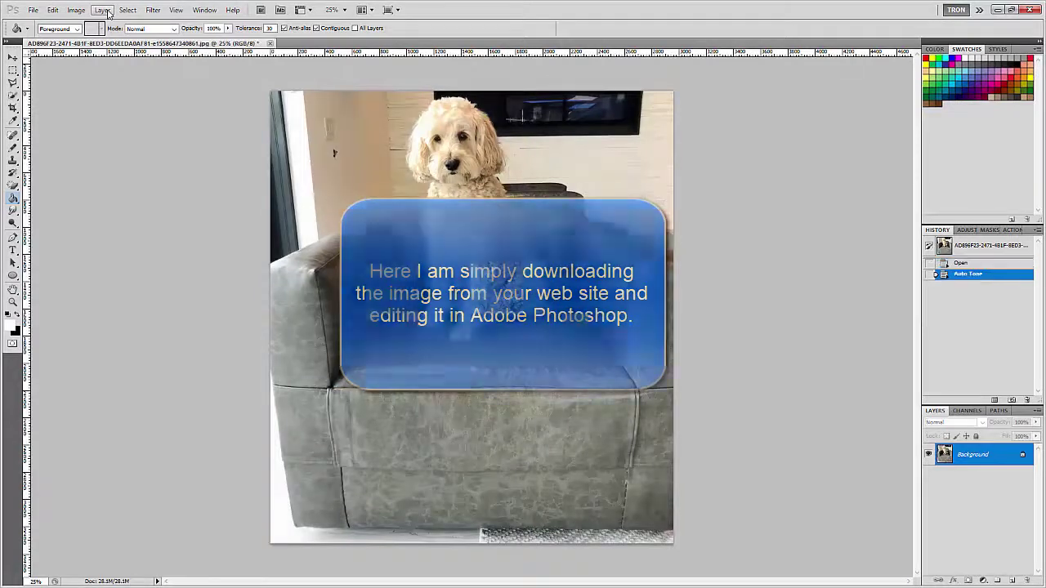
pyautogui.click(75, 10)
pyautogui.click(96, 89)
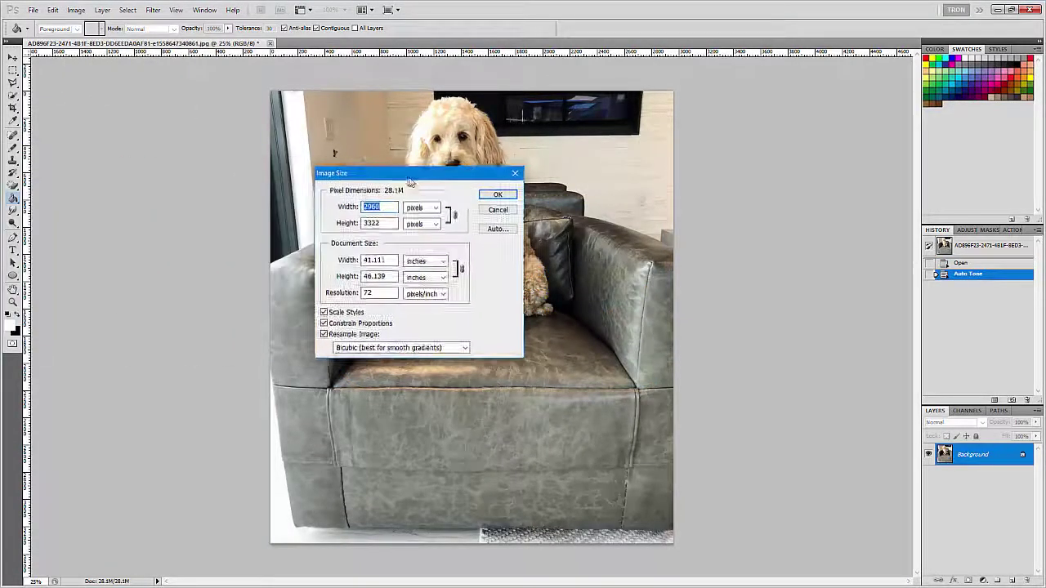
pyautogui.moveTo(402, 170); pyautogui.dragTo(457, 189)
pyautogui.doubleClick(435, 234)
pyautogui.write('1200')
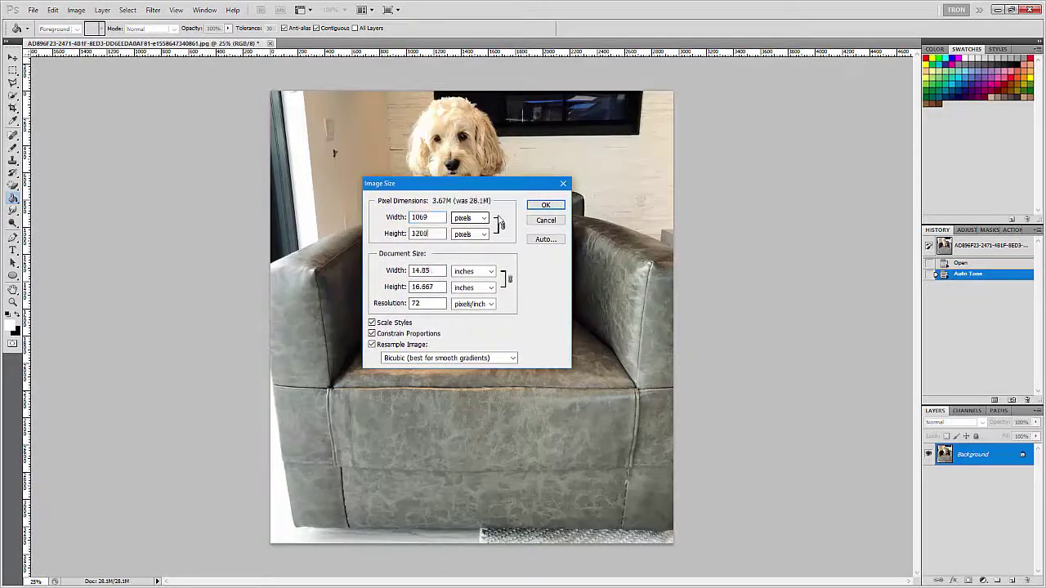
pyautogui.click(544, 206)
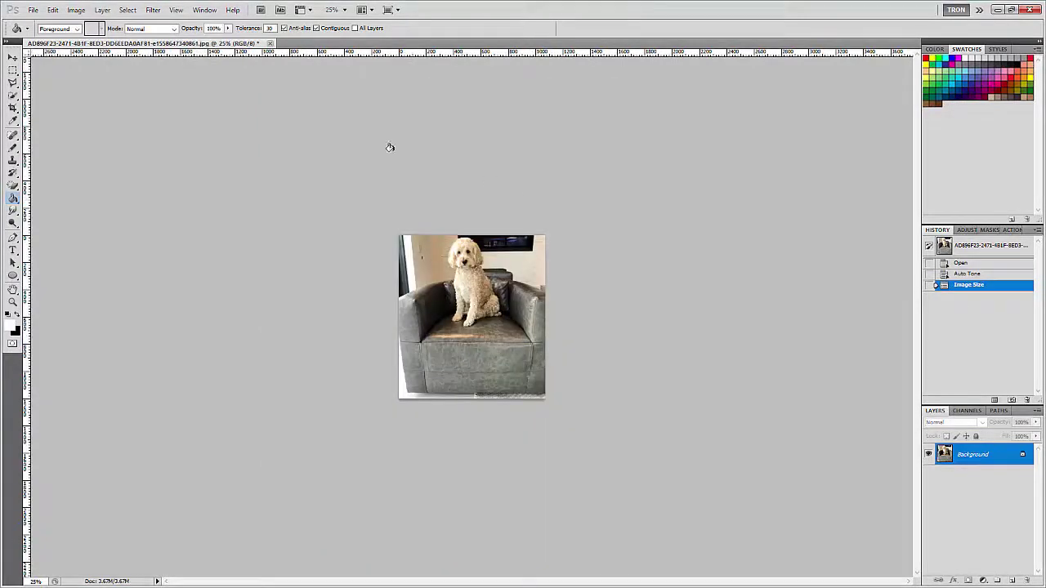
# Step: Save the resized photo for web as a High-quality JPEG named lucca-swivel-vegan-chair in the Downloads folder
pyautogui.click(33, 10)
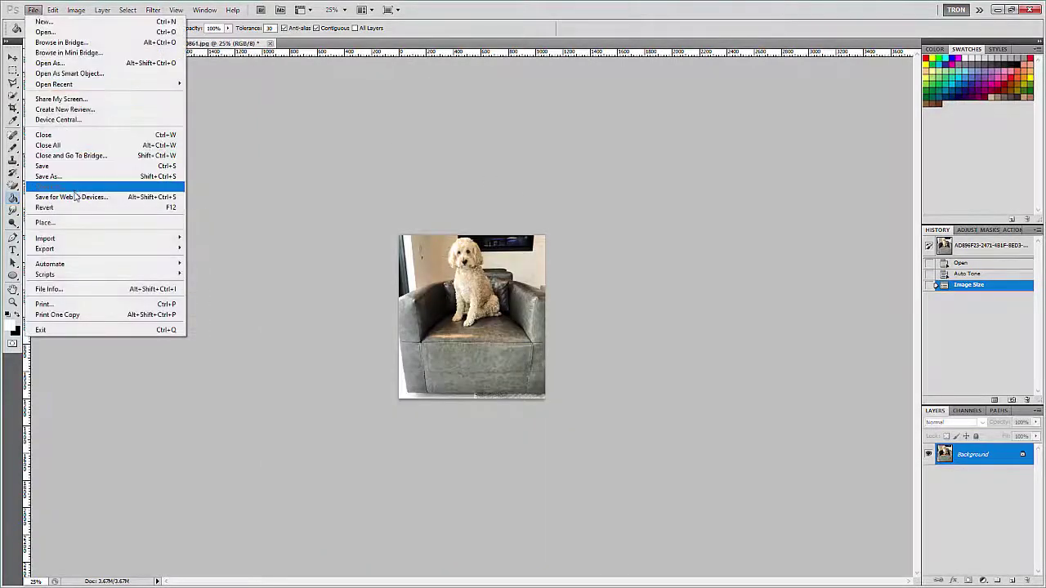
pyautogui.click(76, 197)
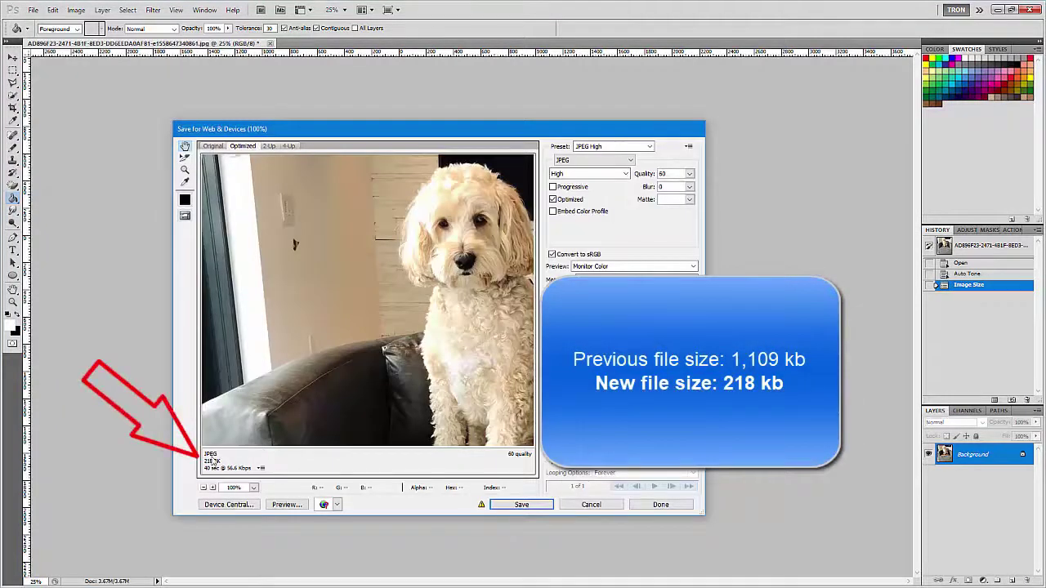
pyautogui.click(519, 505)
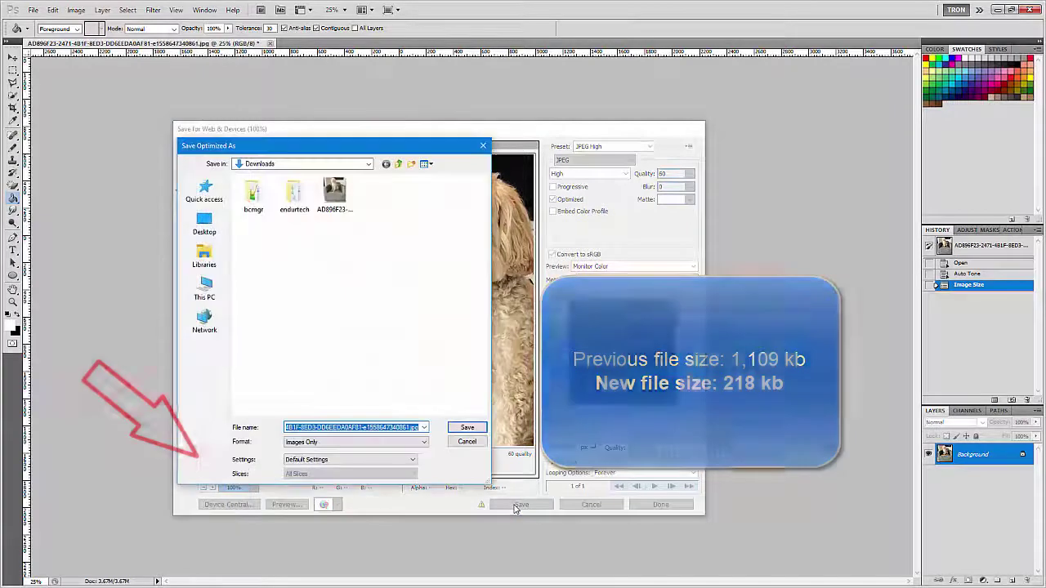
pyautogui.write('Lucca Swivel Vegan Chair')
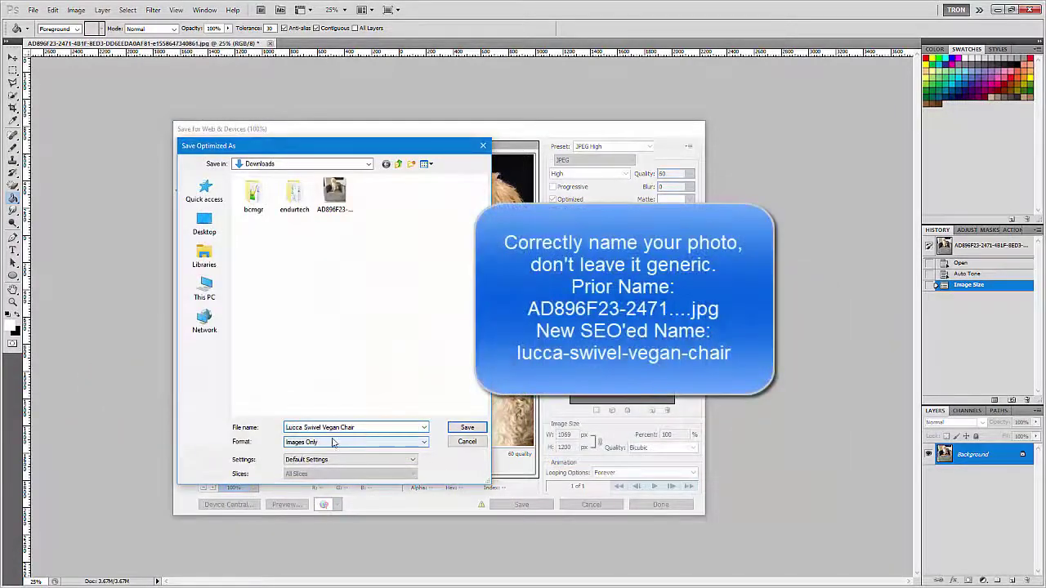
pyautogui.click(286, 428)
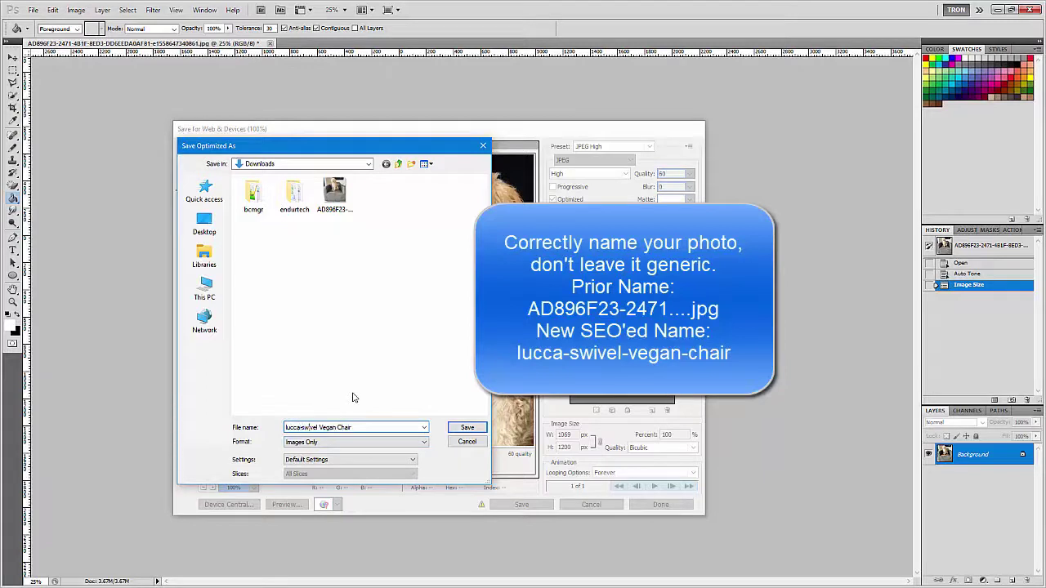
pyautogui.press('Right')
pyautogui.press('Right')
pyautogui.press('Right')
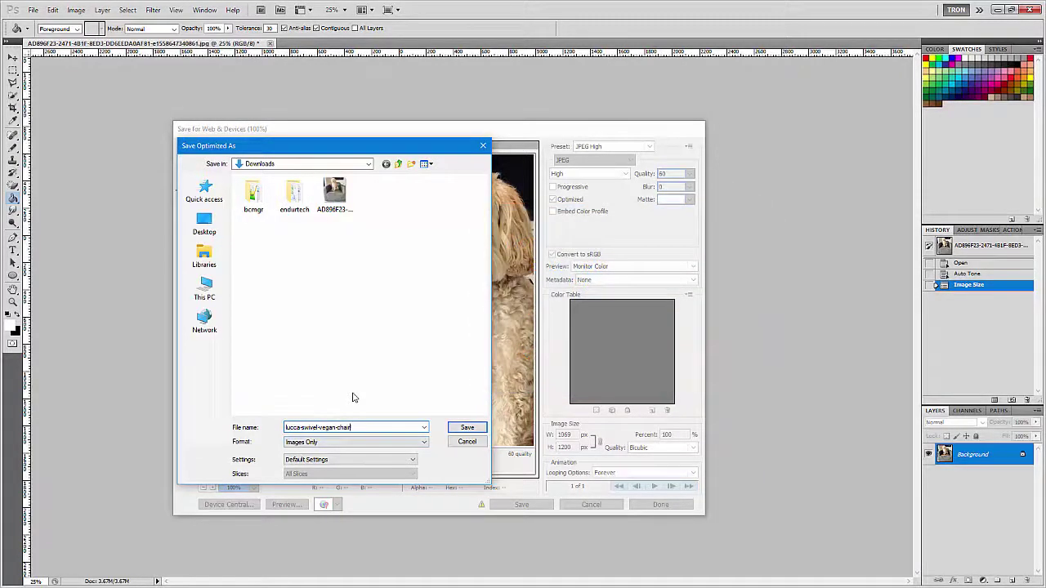
pyautogui.press('Tab')
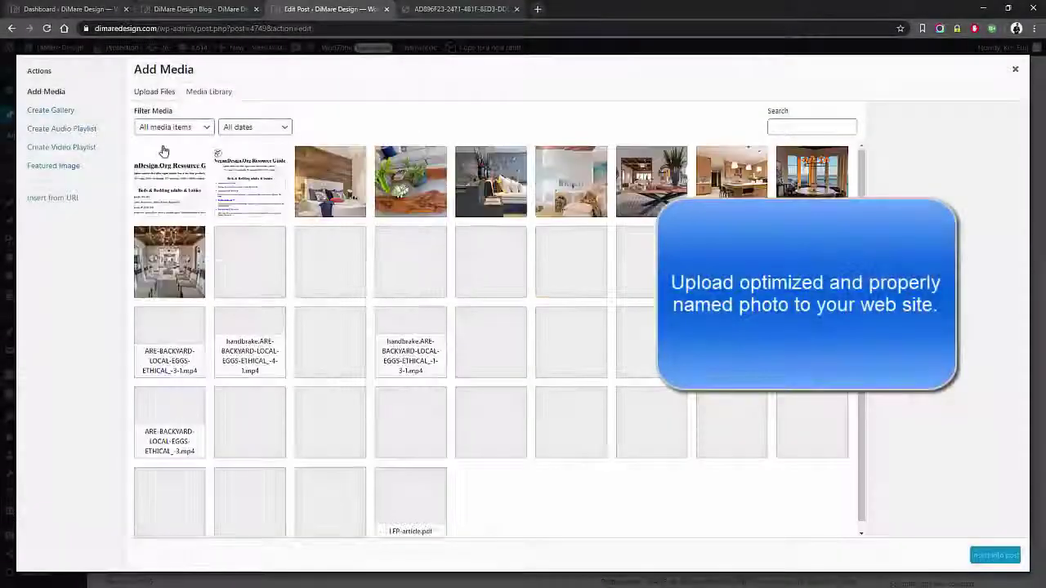
# Step: Upload lucca-swivel-vegan-chair.jpg from the Downloads folder to the WordPress media library
pyautogui.click(163, 92)
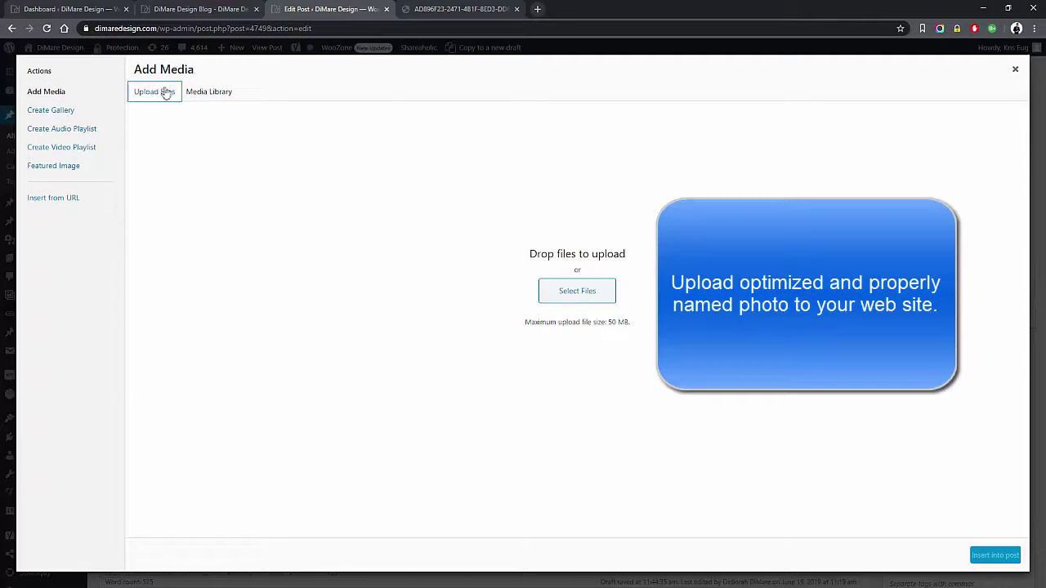
pyautogui.click(576, 291)
pyautogui.click(304, 100)
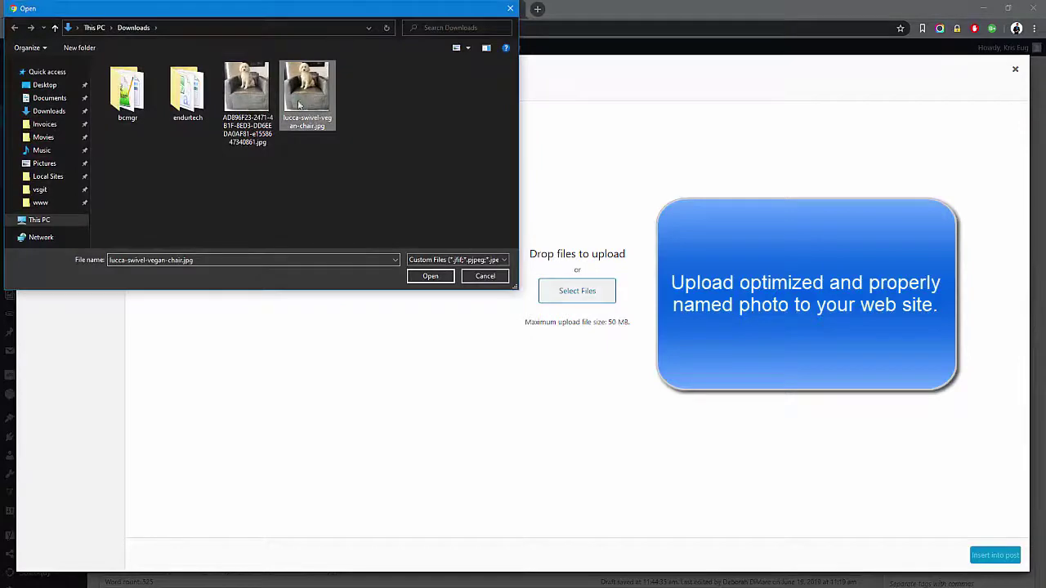
pyautogui.click(436, 278)
# Step: Set the uploaded photo's alt text and title to "Lucca Swivel Vegan Chair" and insert it into the post
pyautogui.rightClick(946, 331)
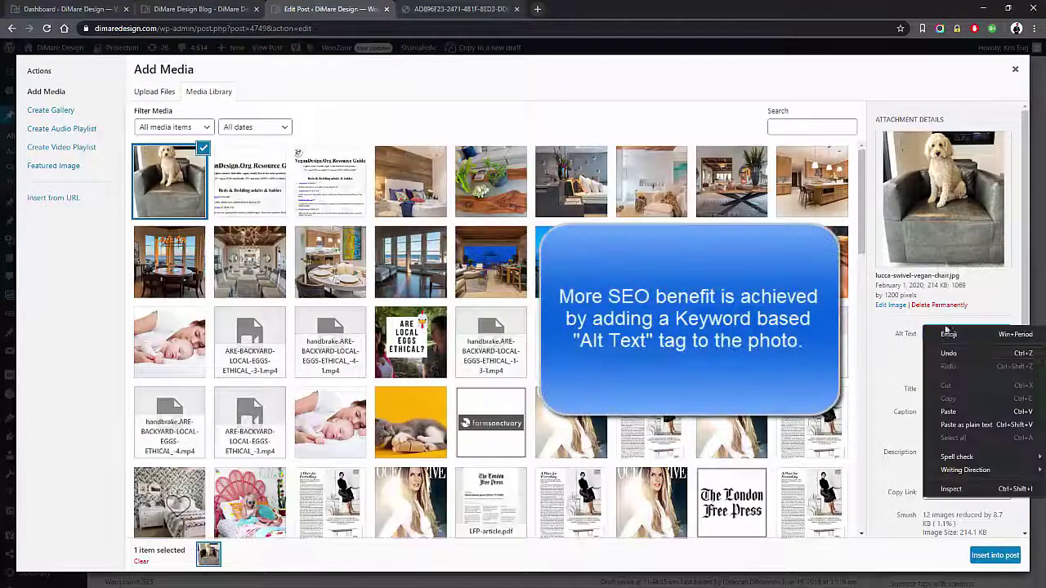
pyautogui.click(948, 411)
pyautogui.click(956, 388)
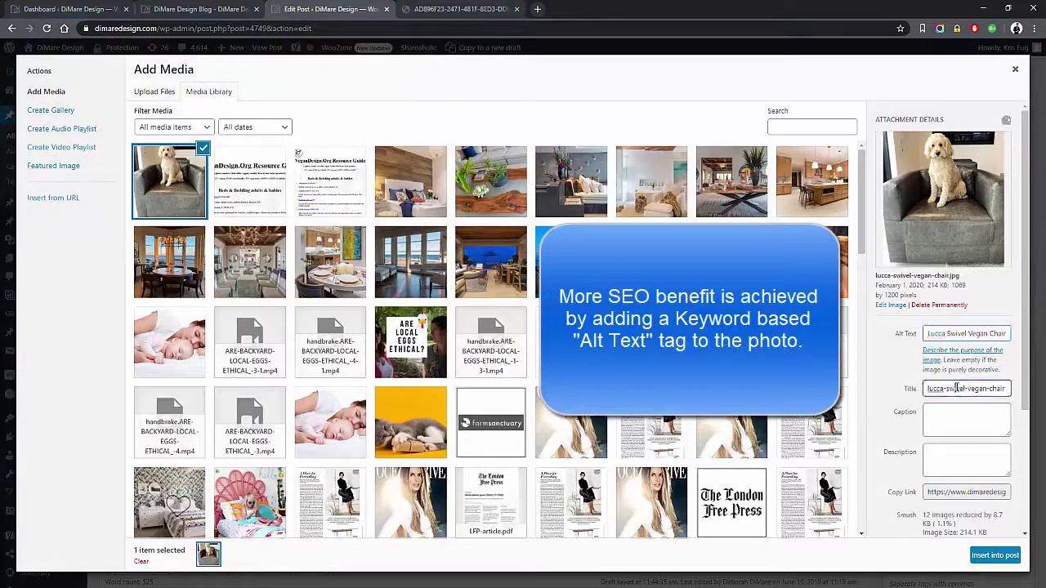
pyautogui.tripleClick(956, 388)
pyautogui.rightClick(956, 389)
pyautogui.click(921, 439)
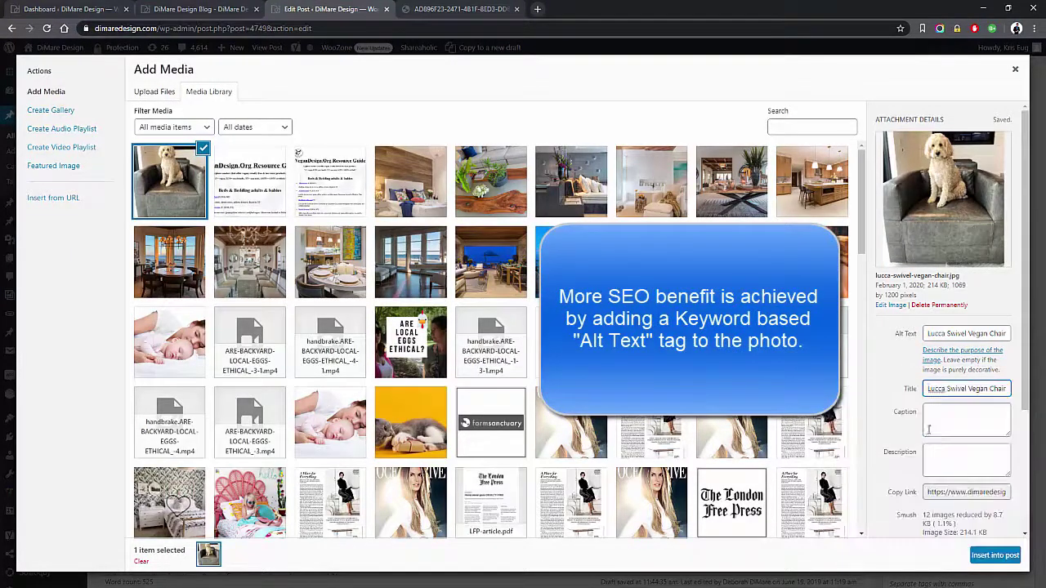
pyautogui.click(940, 418)
pyautogui.scroll(-1, 960, 514)
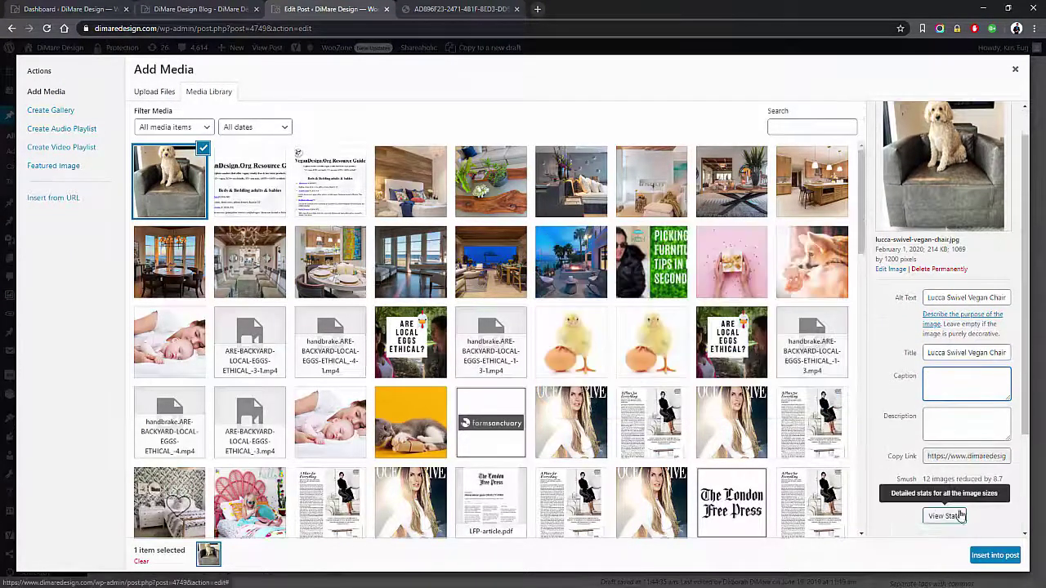
pyautogui.click(994, 556)
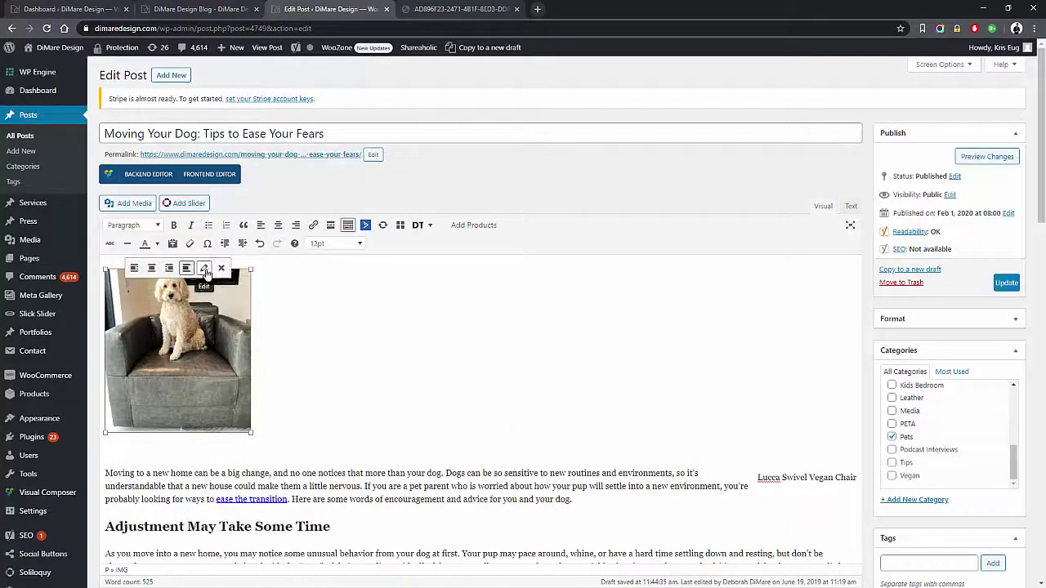
pyautogui.click(155, 269)
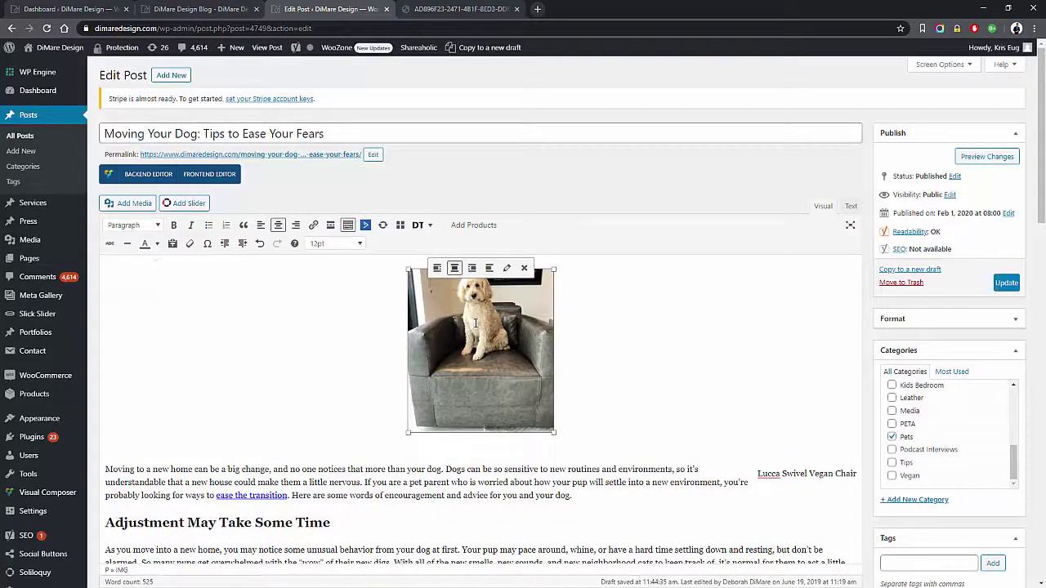
pyautogui.click(507, 268)
pyautogui.click(151, 281)
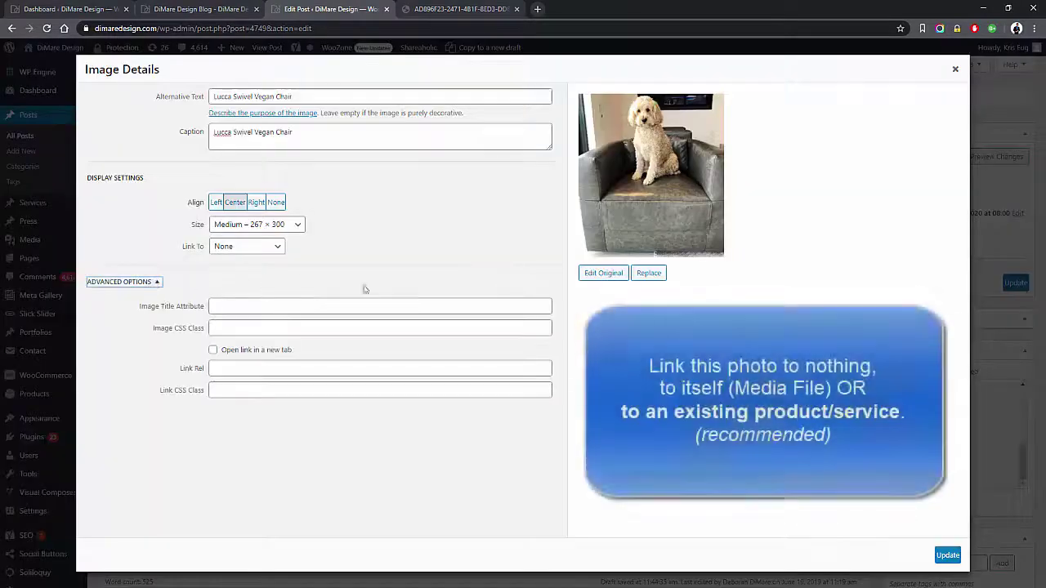
pyautogui.click(278, 249)
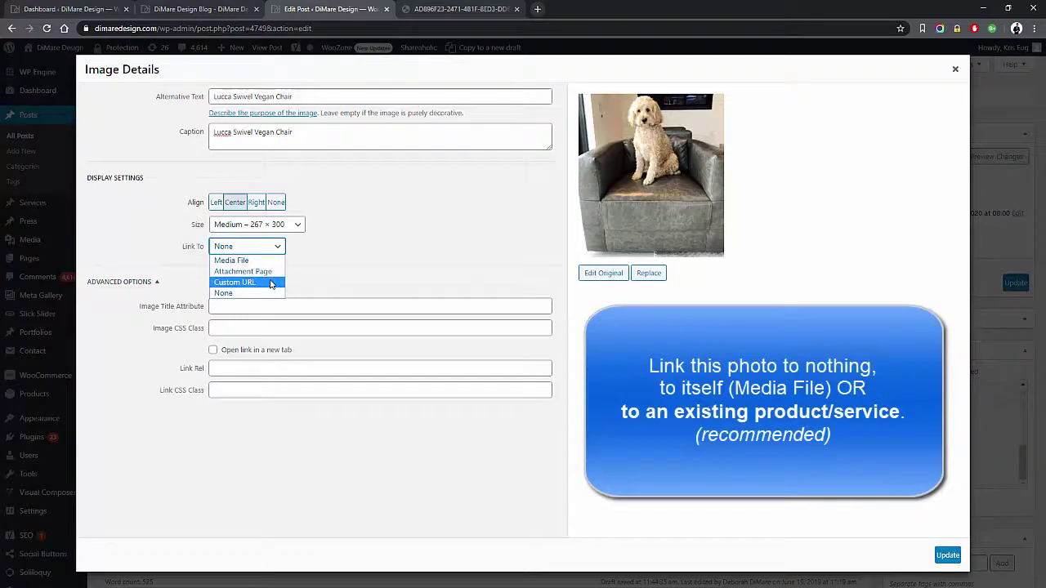
pyautogui.click(270, 283)
pyautogui.rightClick(242, 270)
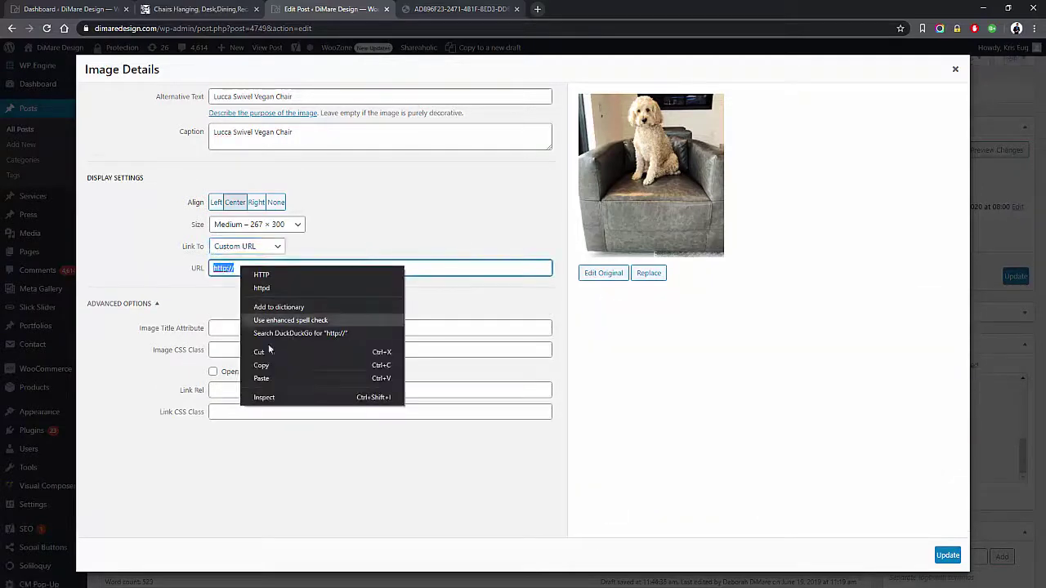
pyautogui.click(262, 379)
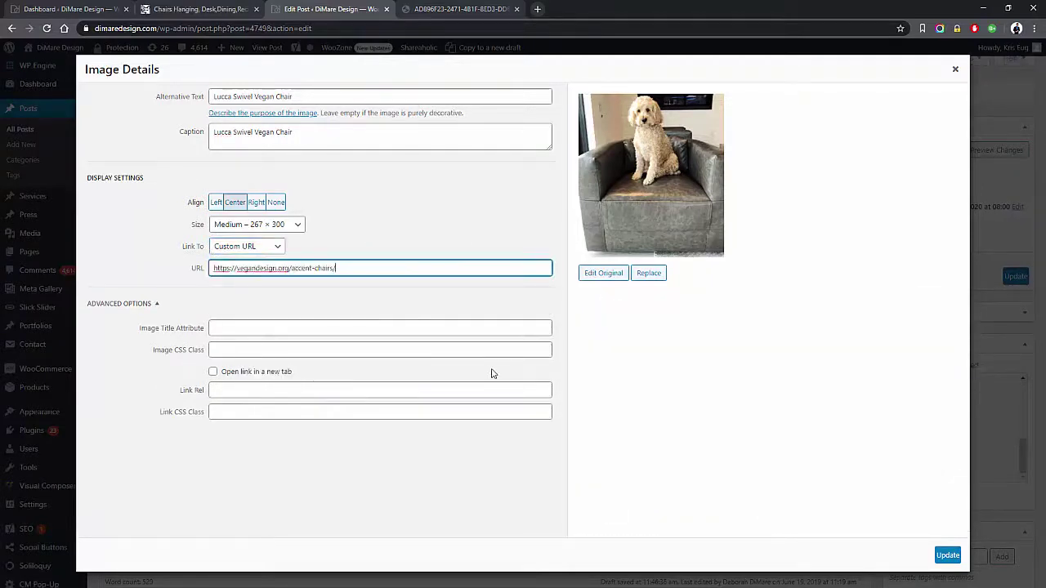
pyautogui.click(946, 555)
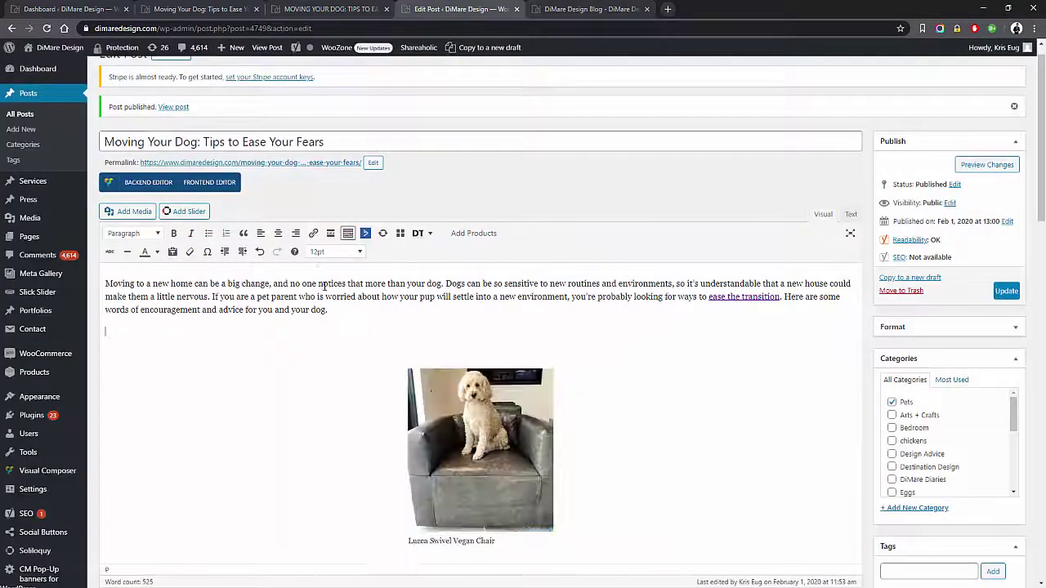
# Step: Insert a Read More break between the introductory paragraph and the dog photo, and update the post
pyautogui.click(330, 232)
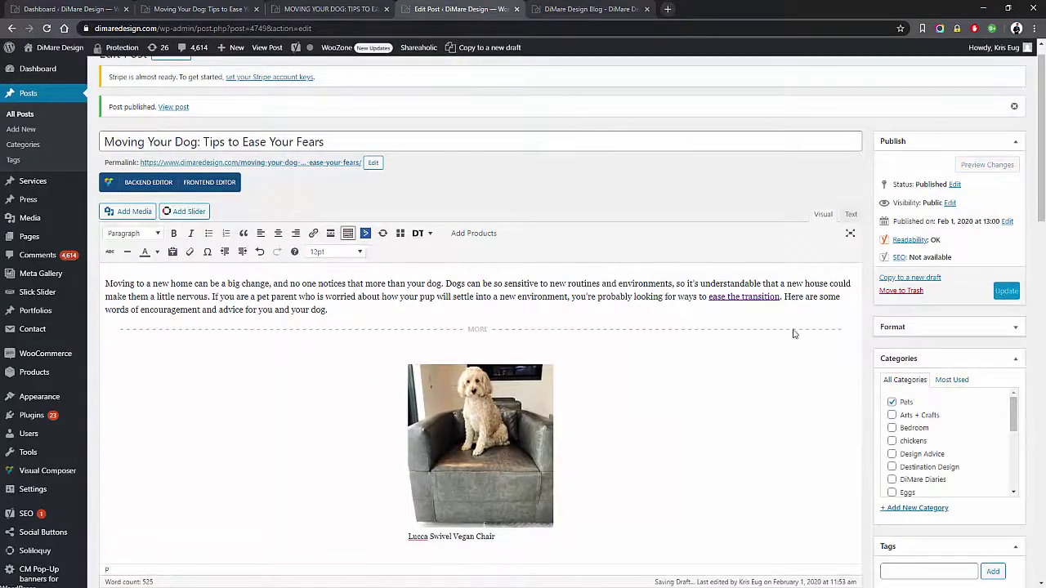
pyautogui.click(1006, 292)
# Step: Reload the live blog page, open the full dog-moving post and examine its layout in desktop and Galaxy S5 mobile views
pyautogui.click(596, 8)
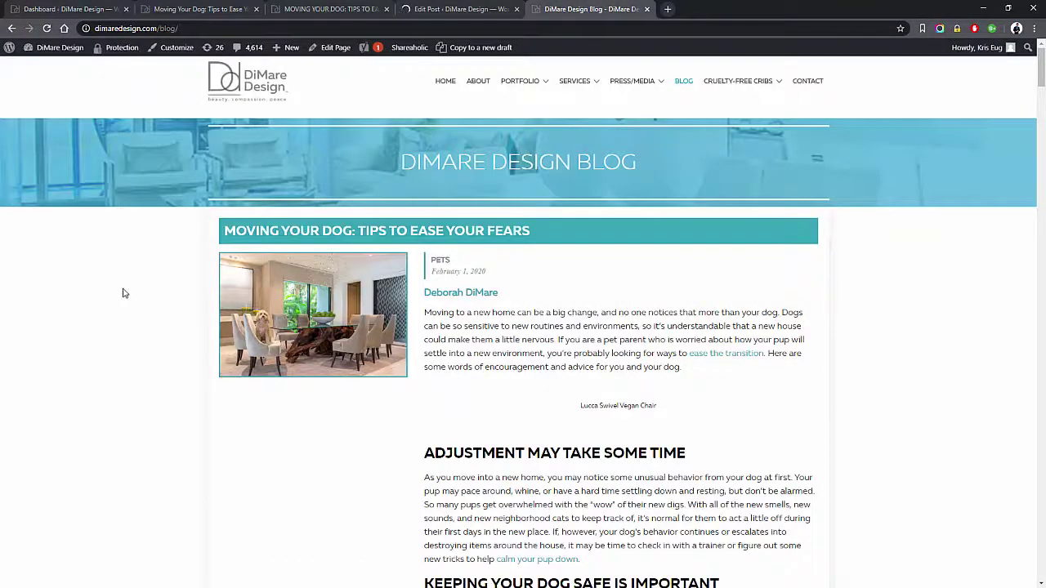
pyautogui.press('F5')
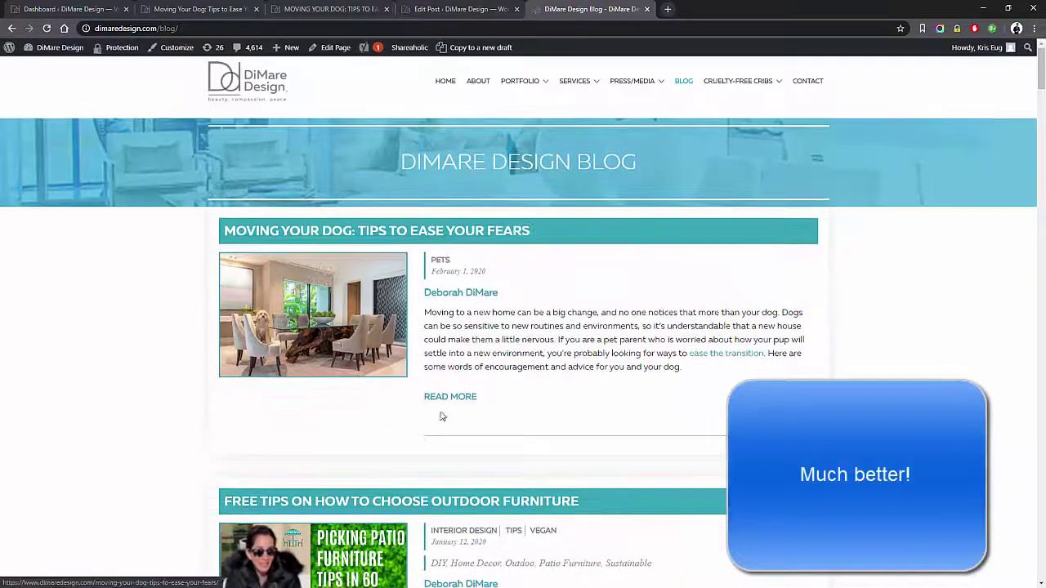
pyautogui.click(449, 397)
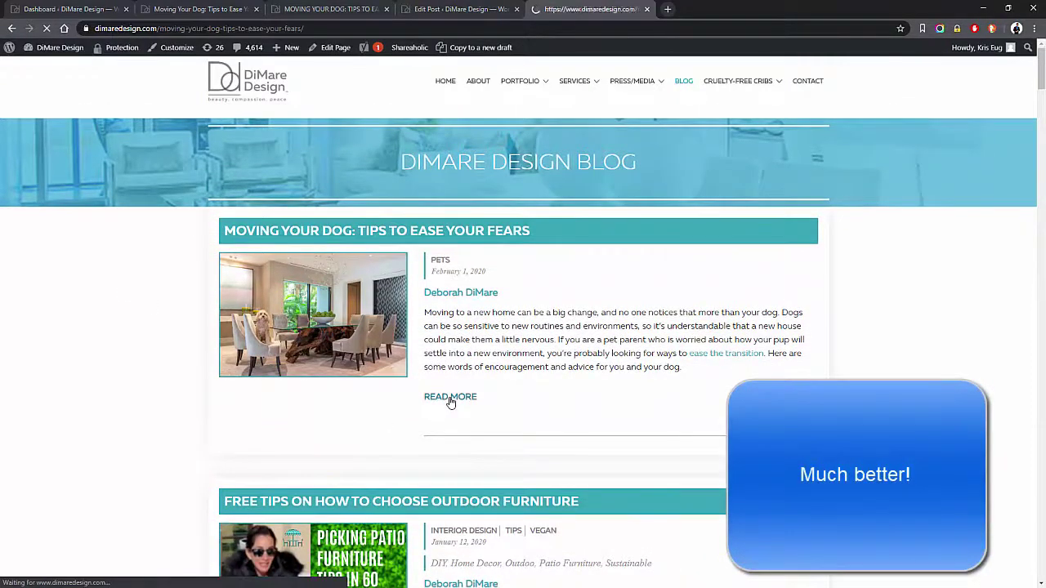
pyautogui.scroll(-6, 194, 334)
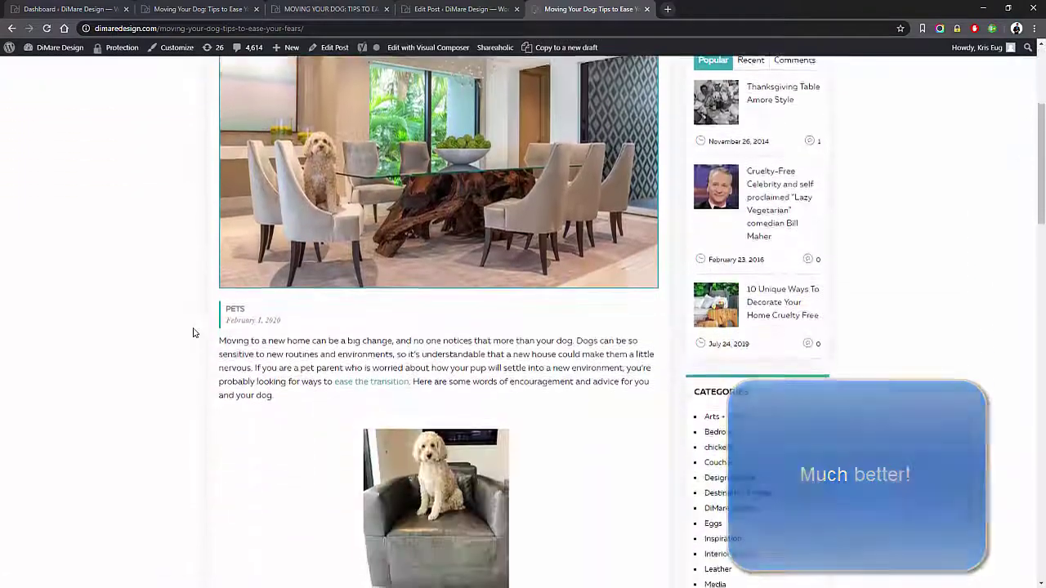
pyautogui.scroll(-4, 194, 329)
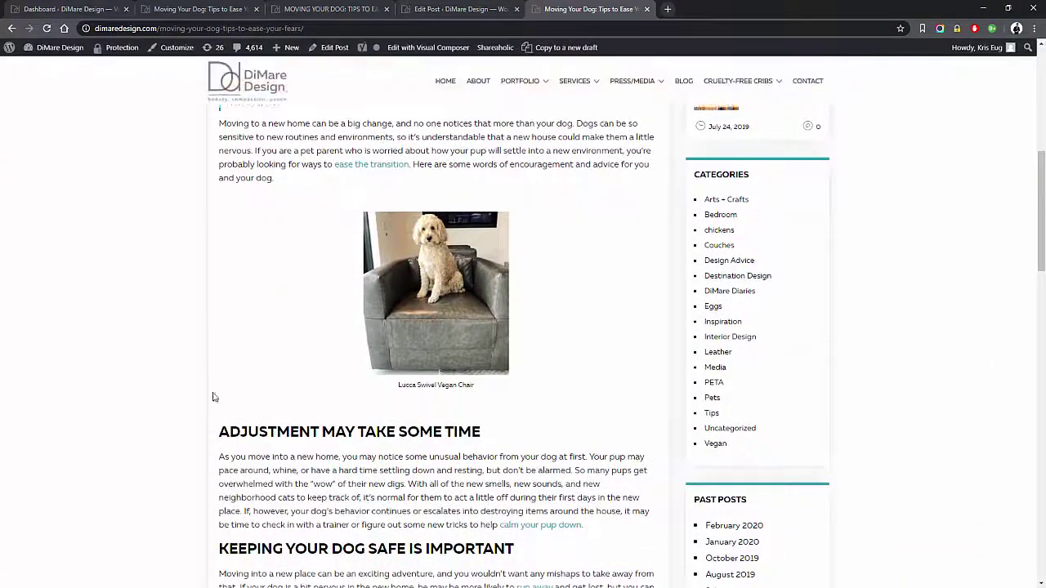
pyautogui.scroll(-2, 245, 295)
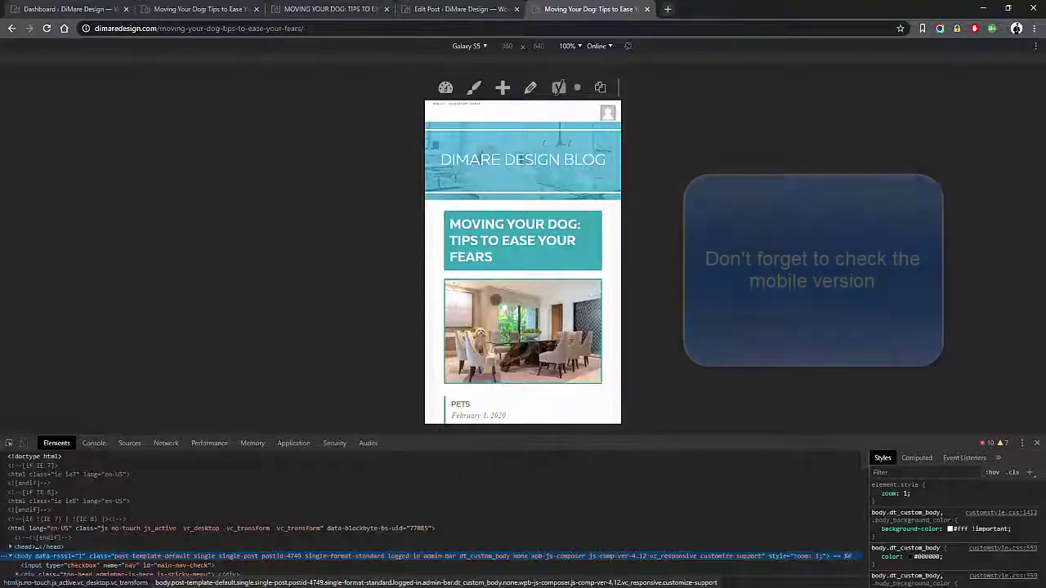
pyautogui.scroll(-4, 494, 300)
pyautogui.scroll(-5, 495, 301)
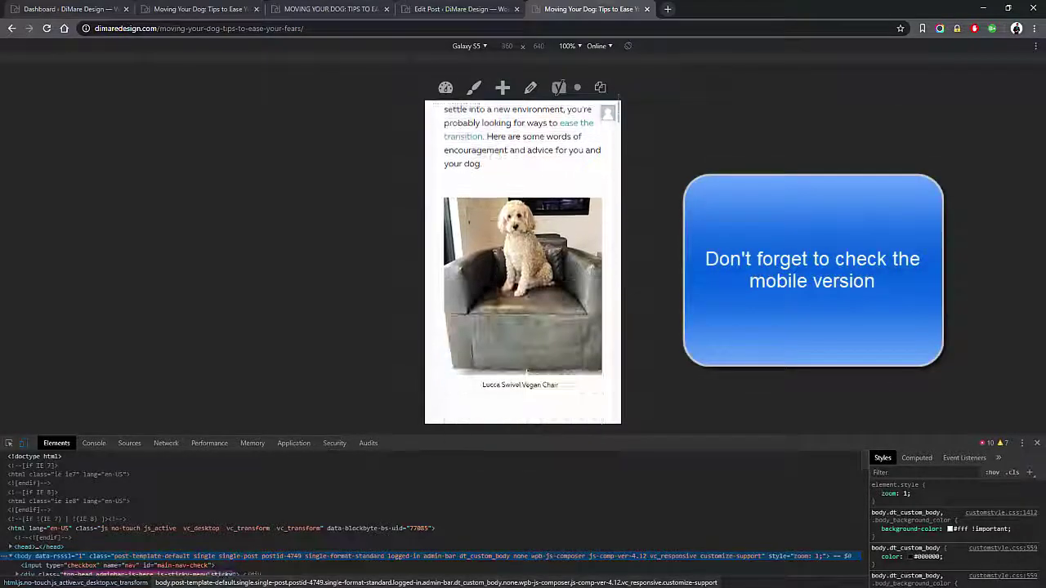
pyautogui.scroll(-8, 494, 301)
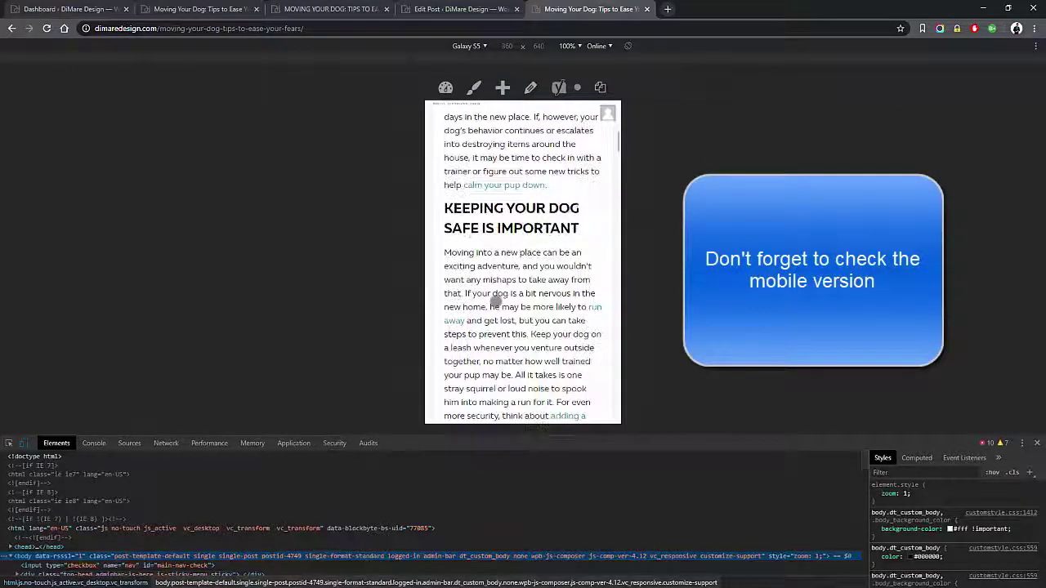
pyautogui.scroll(-6, 495, 298)
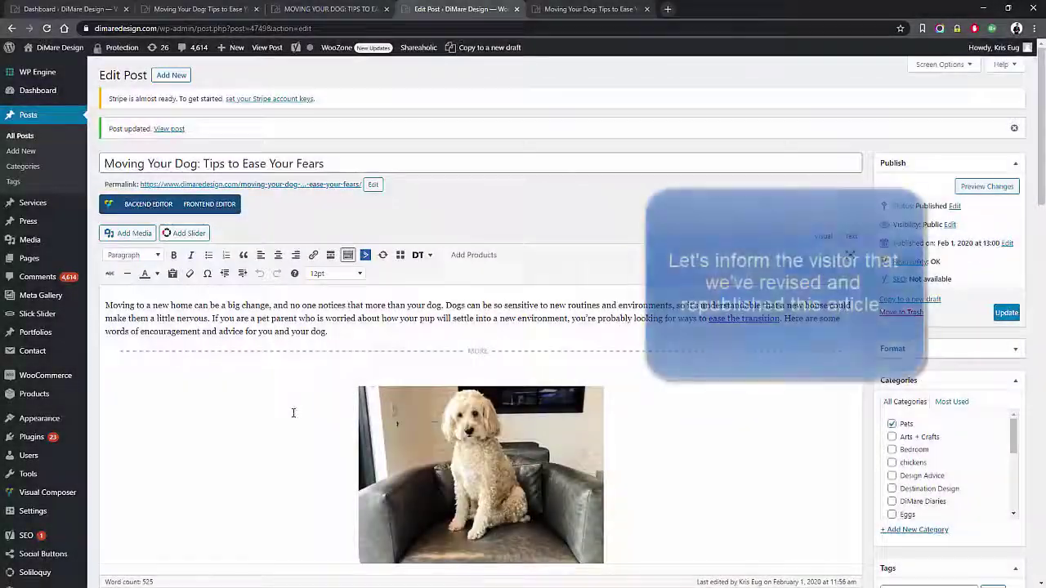
# Step: Append an italic note with bold "Editor's Note:" heading: "This article was originally published on May 23rd, 2019 and has been updated on February 1st, 2020."
pyautogui.scroll(-12, 294, 413)
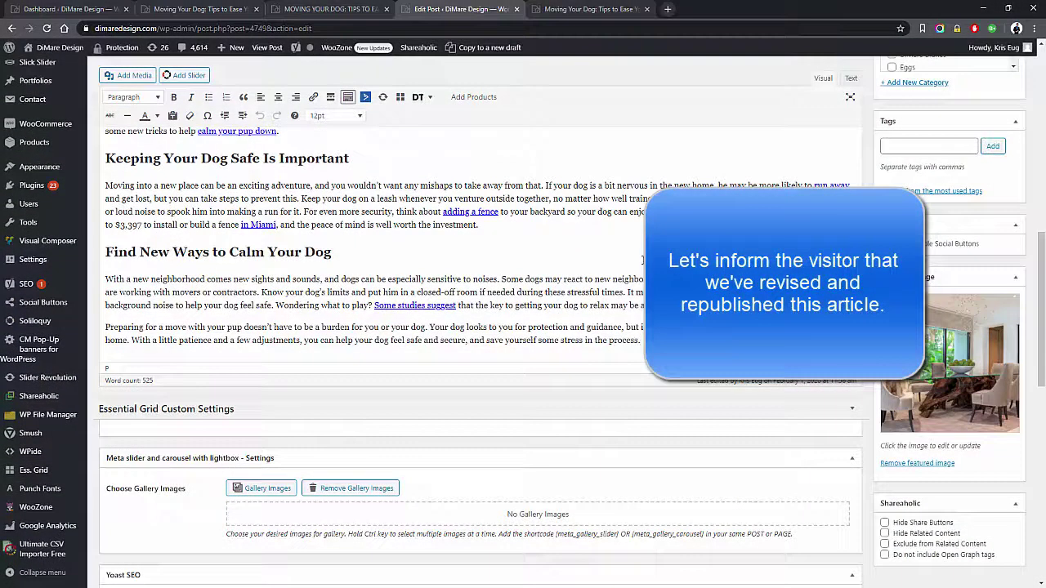
pyautogui.press('Return')
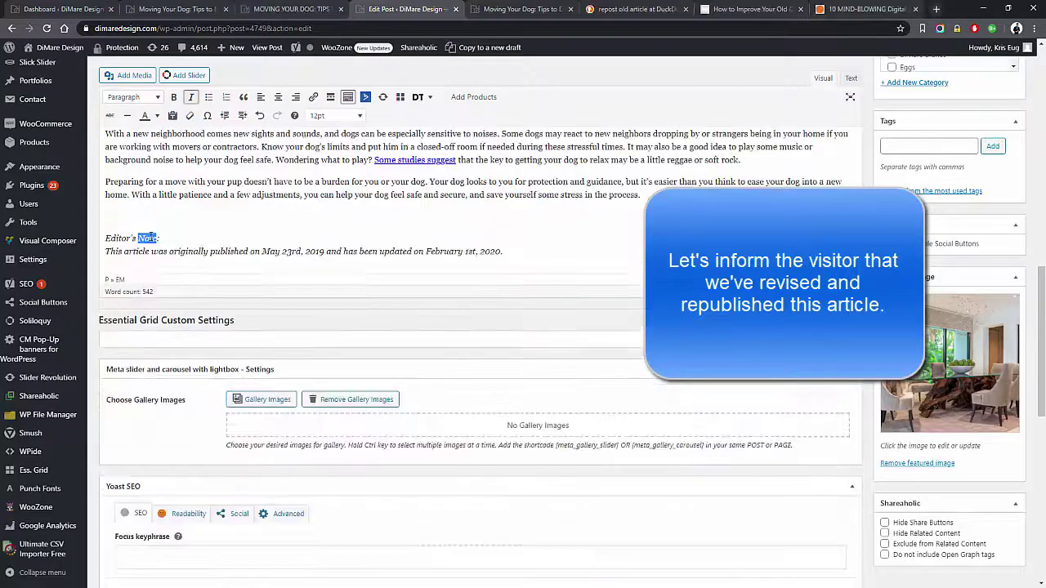
pyautogui.hotkey('ctrl', 'shift', 'Right')
pyautogui.hotkey('ctrl', 'shift', 'Right')
pyautogui.scroll(7, 496, 186)
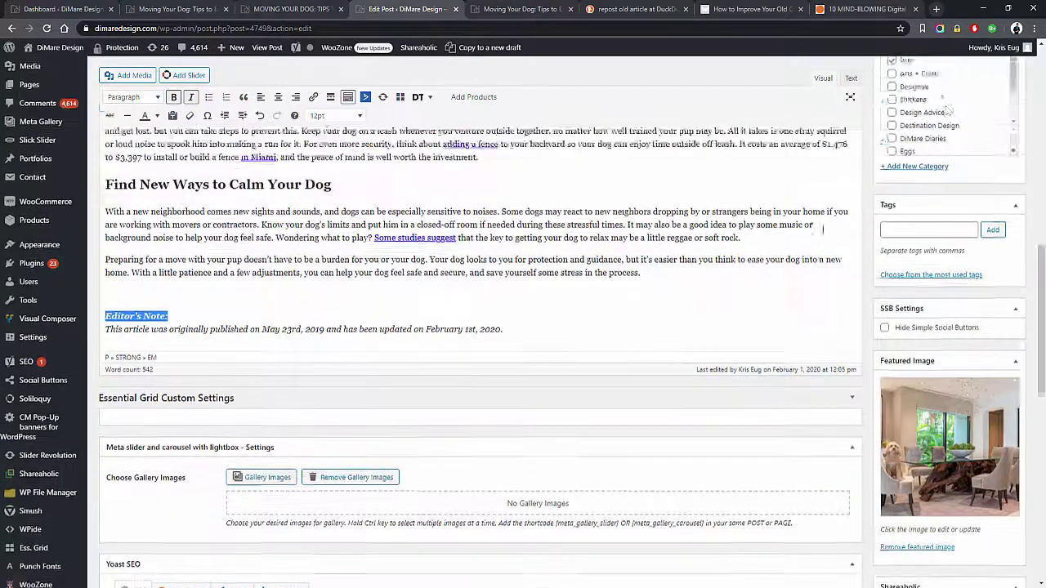
# Step: Reload the live post and check how the editor's note looks at the end of the article
pyautogui.hotkey('ctrl', 'Tab')
pyautogui.press('F5')
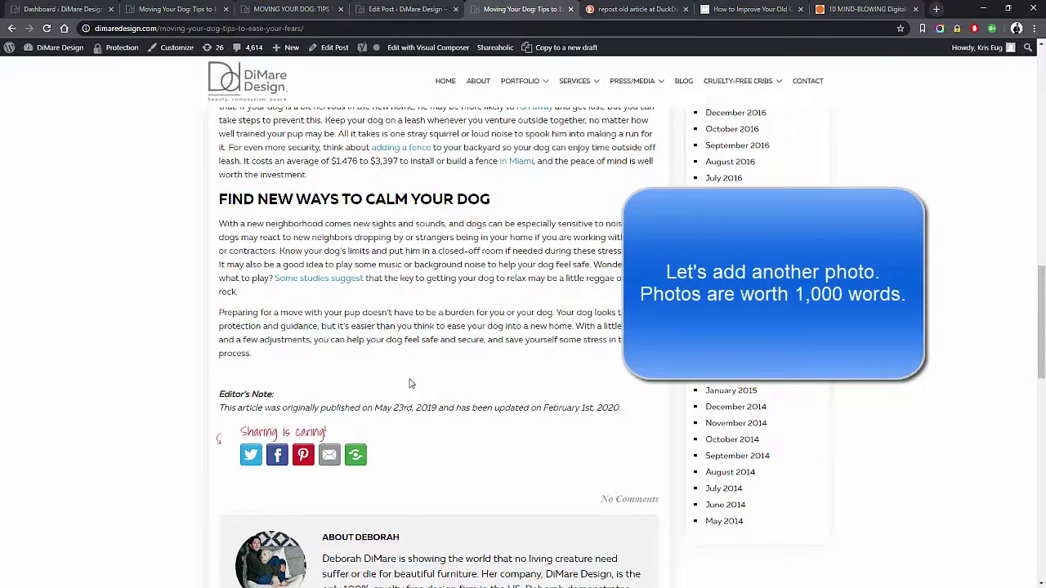
pyautogui.scroll(3, 410, 383)
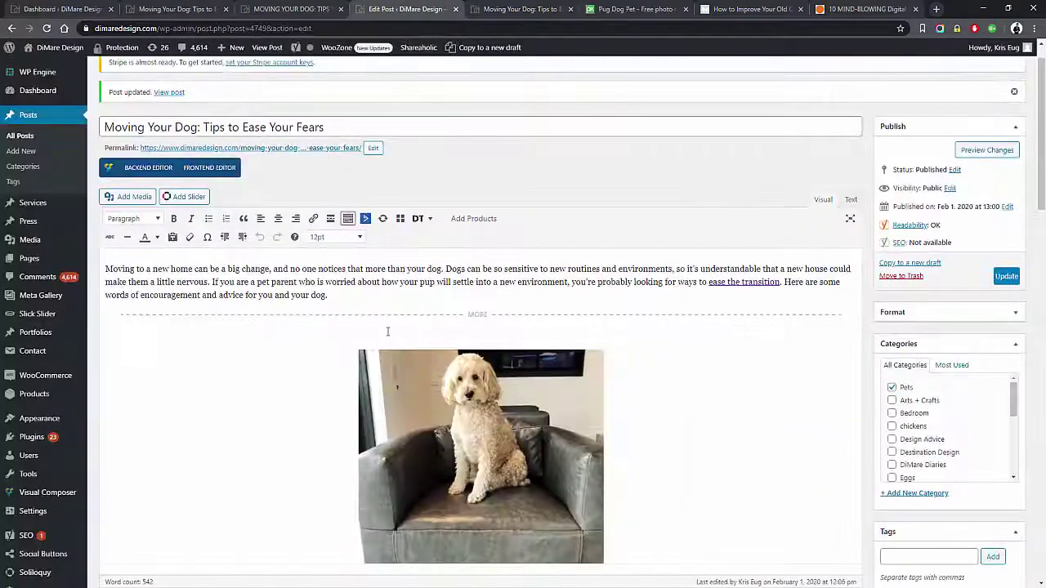
# Step: Add a blank line after the "Find New Ways to Calm Your Dog" paragraph and upload keeping-your-dog-safe-pug-in-blanket.jpg from Downloads for it
pyautogui.scroll(-8, 388, 331)
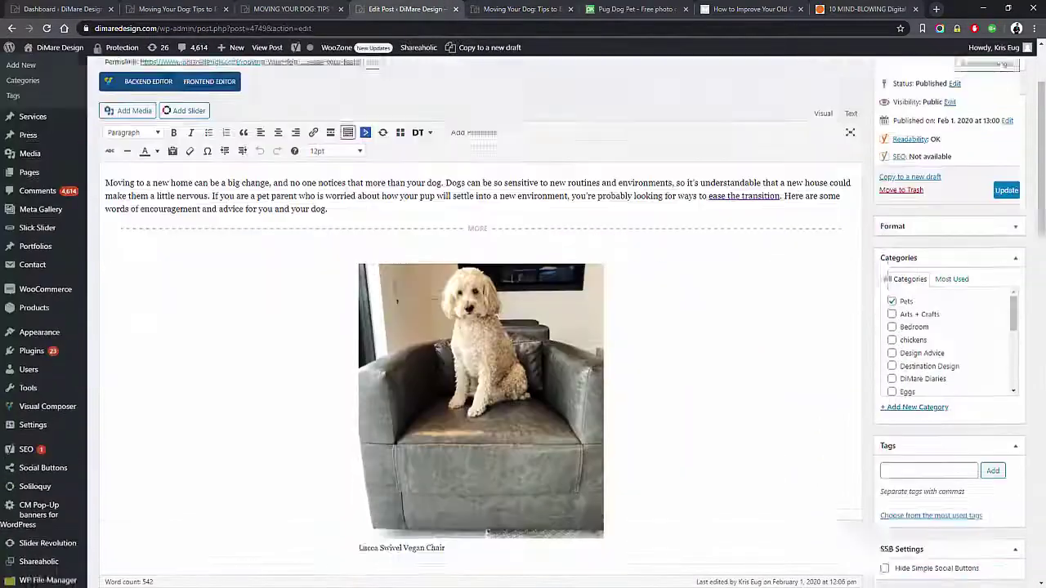
pyautogui.scroll(-2, 388, 331)
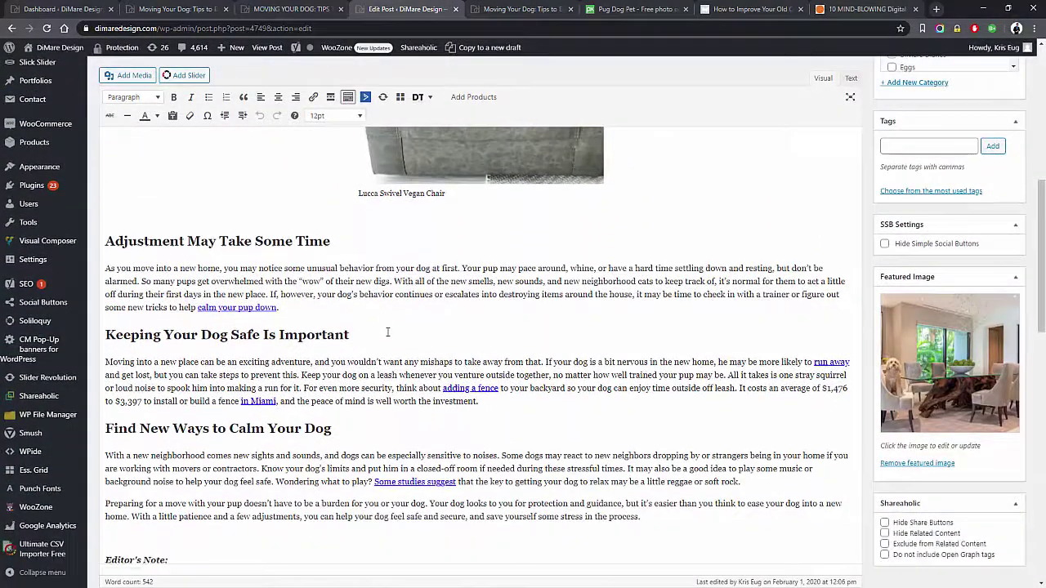
pyautogui.click(745, 378)
pyautogui.press('Return')
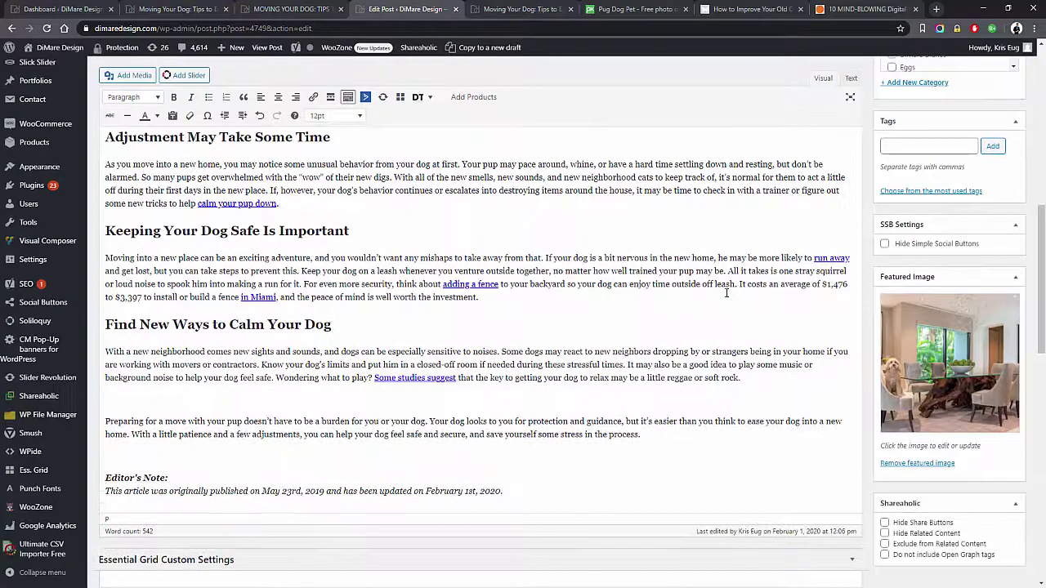
pyautogui.click(134, 75)
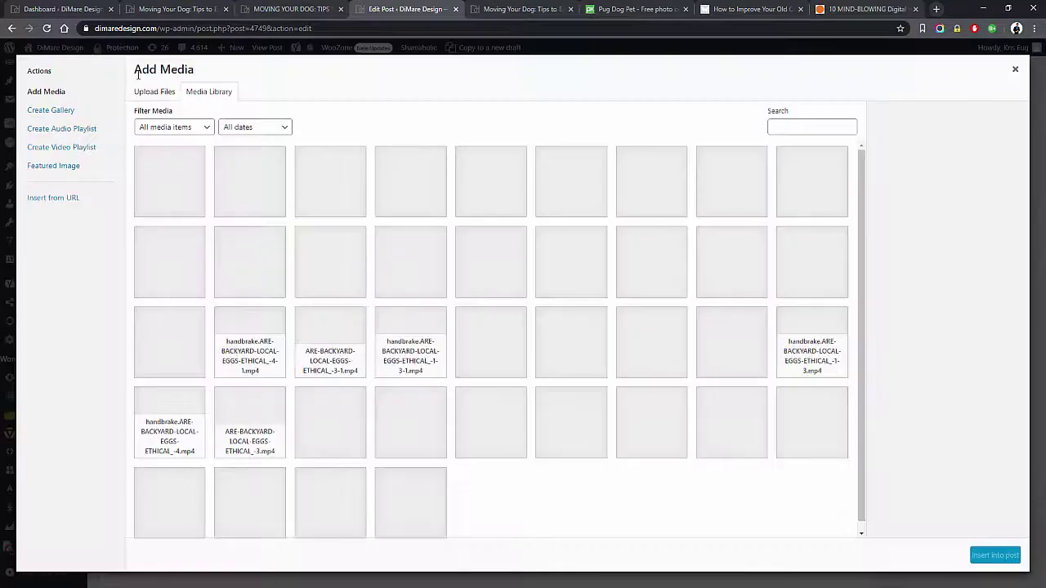
pyautogui.click(155, 91)
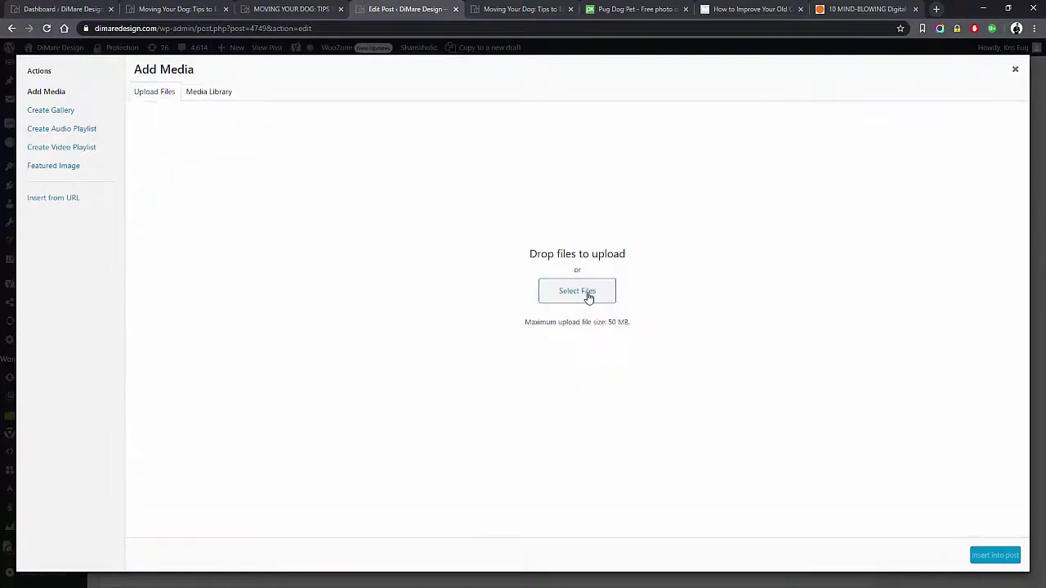
pyautogui.click(586, 295)
pyautogui.click(317, 121)
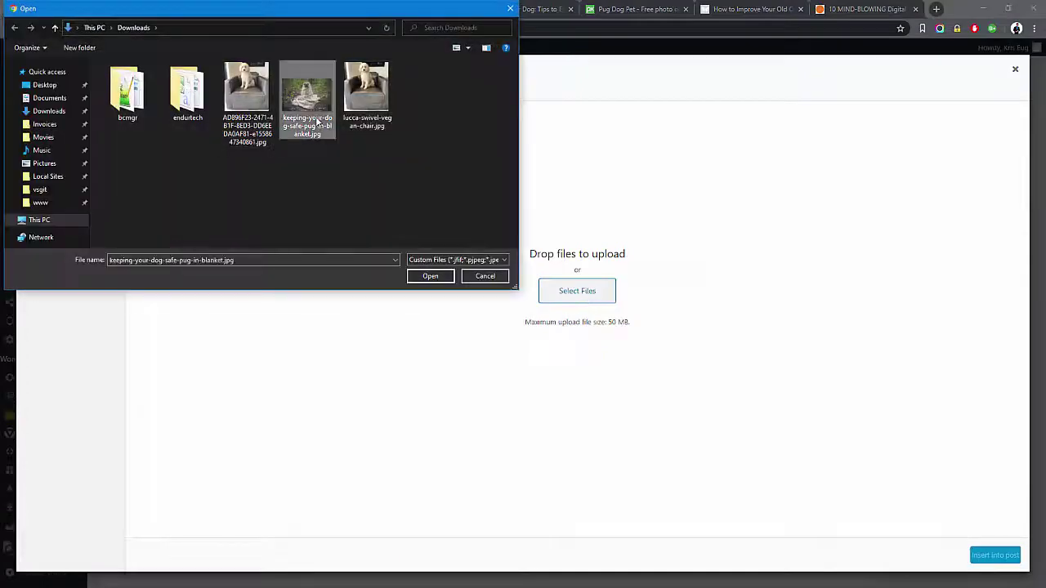
pyautogui.click(430, 277)
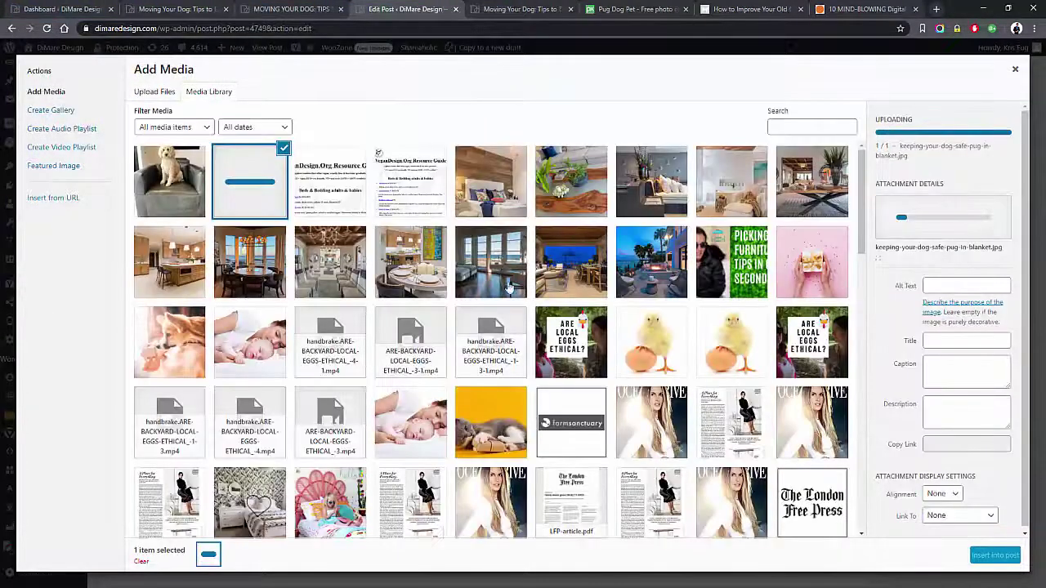
# Step: Give the pug photo the alt text and title "Keeping your Dog Safe when Moving" and insert it into the post
pyautogui.click(951, 280)
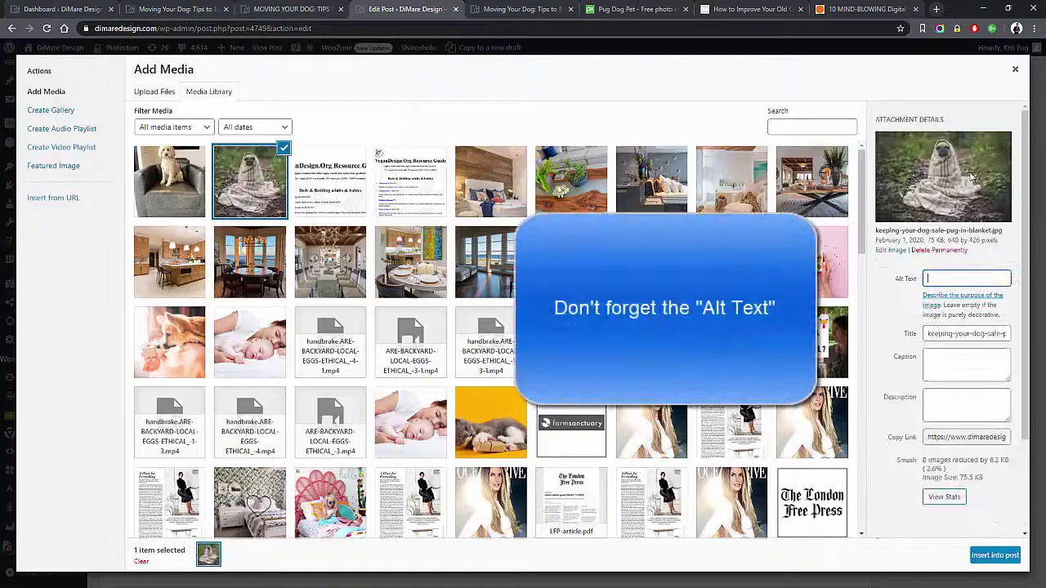
pyautogui.write('Keeping your Dog Safe w')
pyautogui.press('Tab')
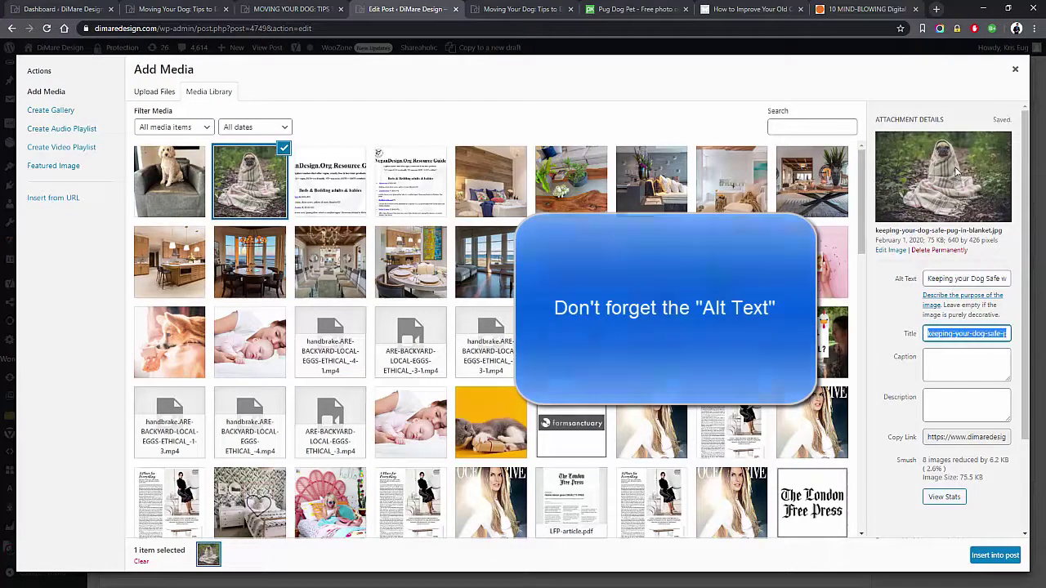
pyautogui.hotkey('ctrl', 'v')
pyautogui.press('Tab')
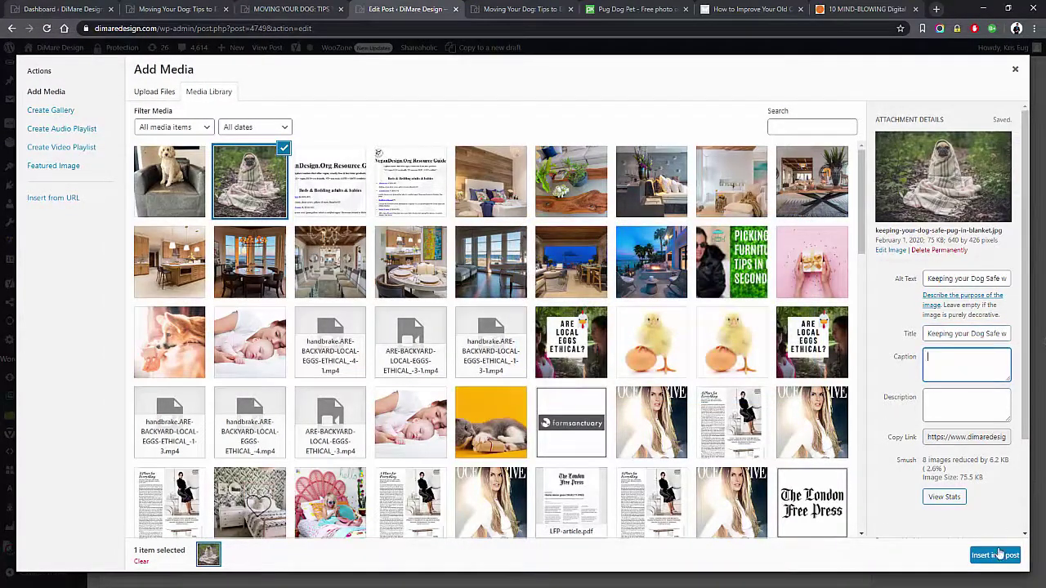
pyautogui.click(994, 554)
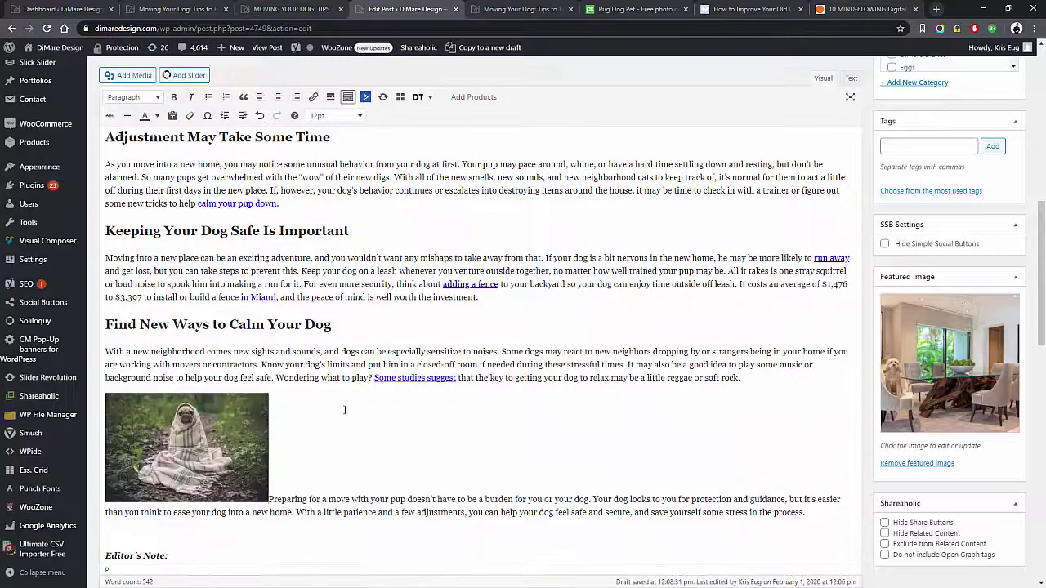
# Step: Center the pug photo at Full Size – 640 × 426 and separate the closing paragraph below it
pyautogui.click(231, 431)
pyautogui.click(163, 377)
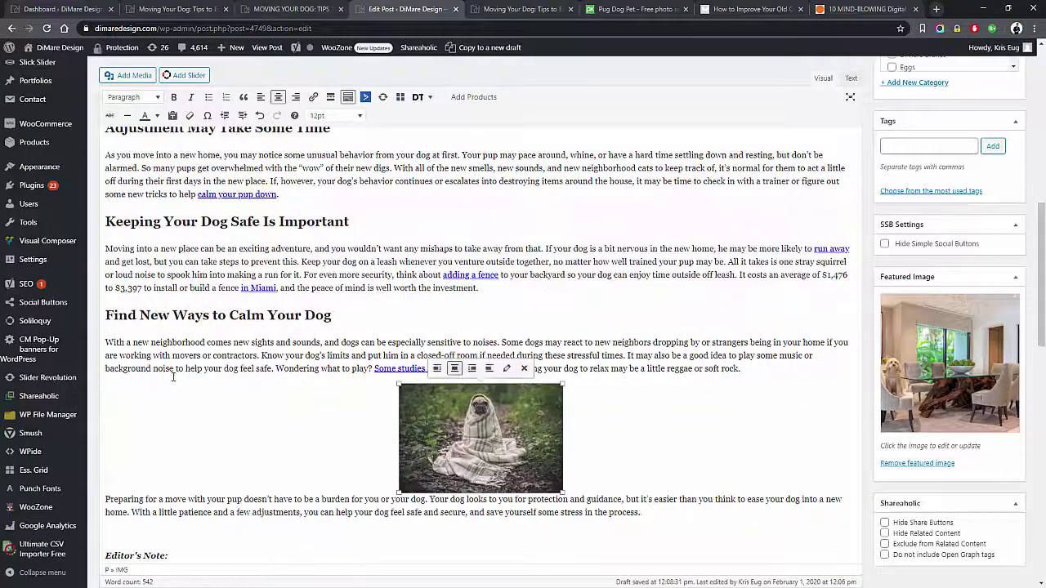
pyautogui.click(507, 369)
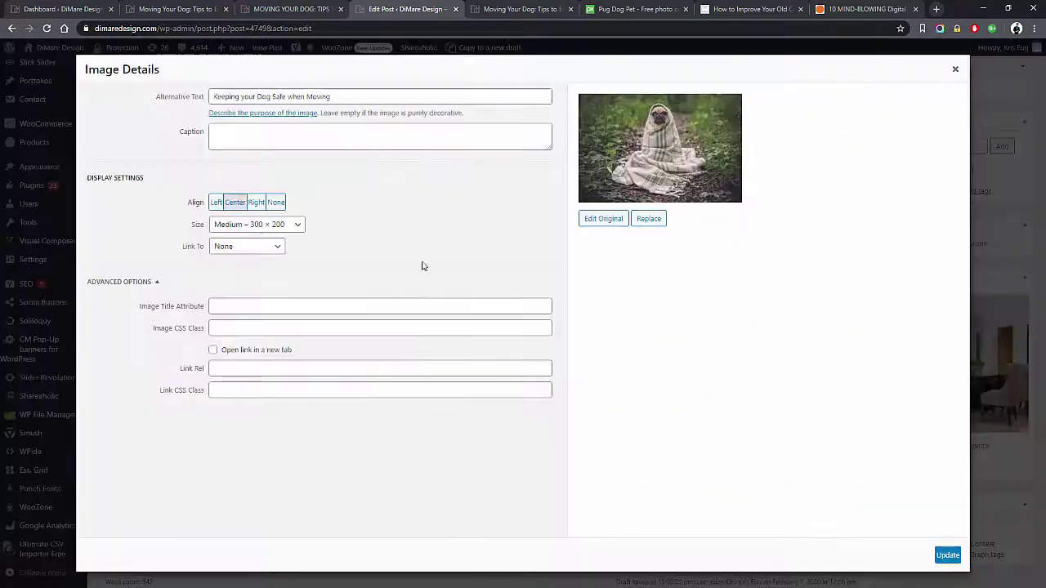
pyautogui.click(269, 229)
pyautogui.click(268, 262)
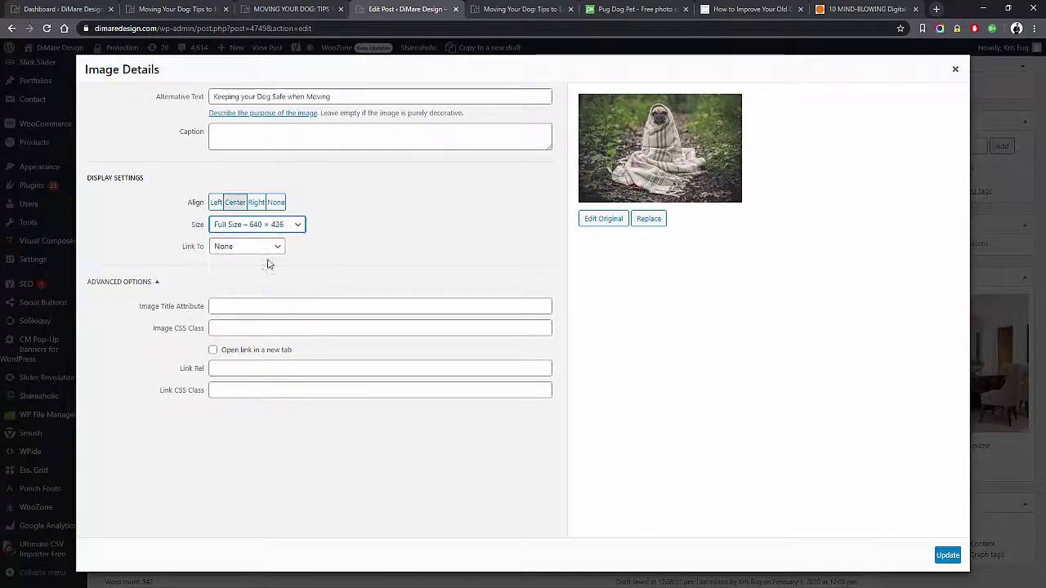
pyautogui.click(947, 555)
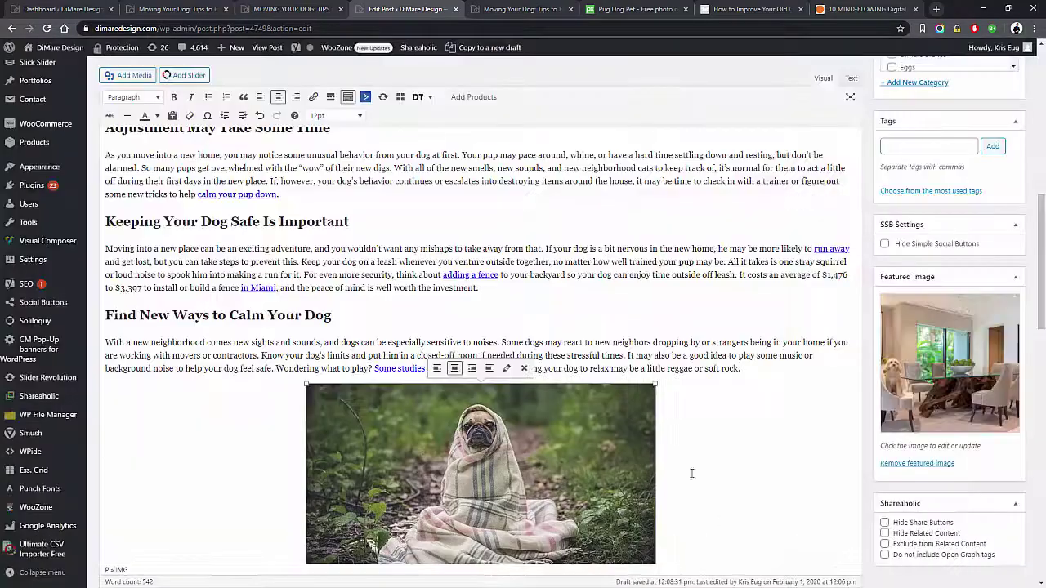
pyautogui.scroll(-3, 625, 450)
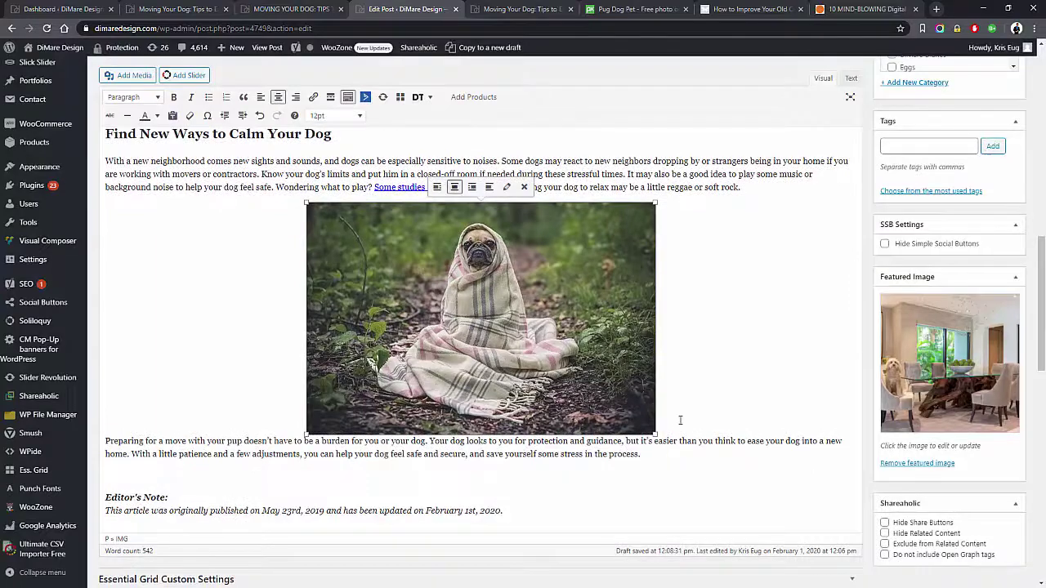
pyautogui.click(681, 421)
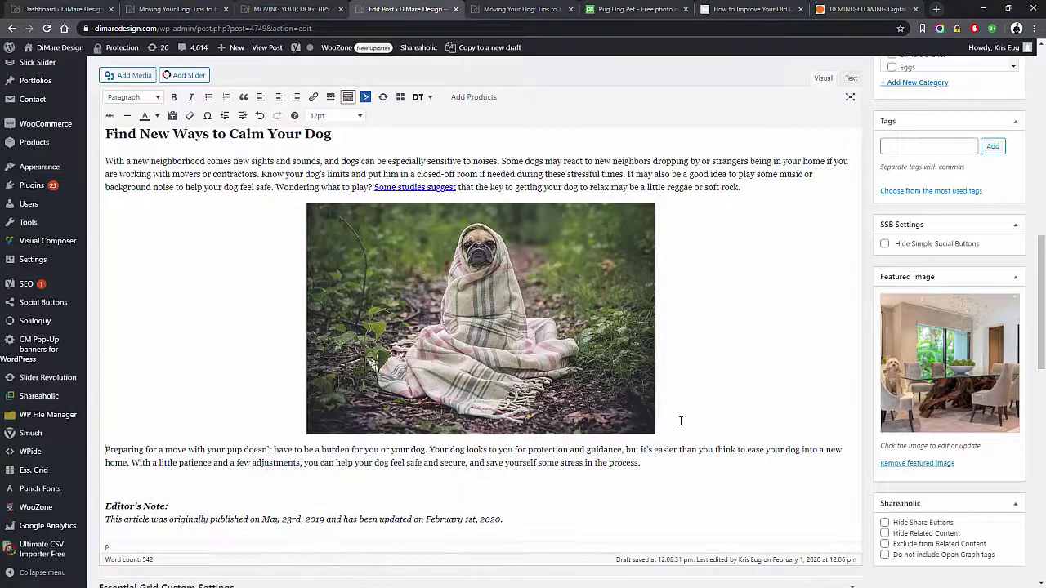
# Step: Update the post and check how the pug photo looks in the reloaded live article
pyautogui.scroll(4, 898, 172)
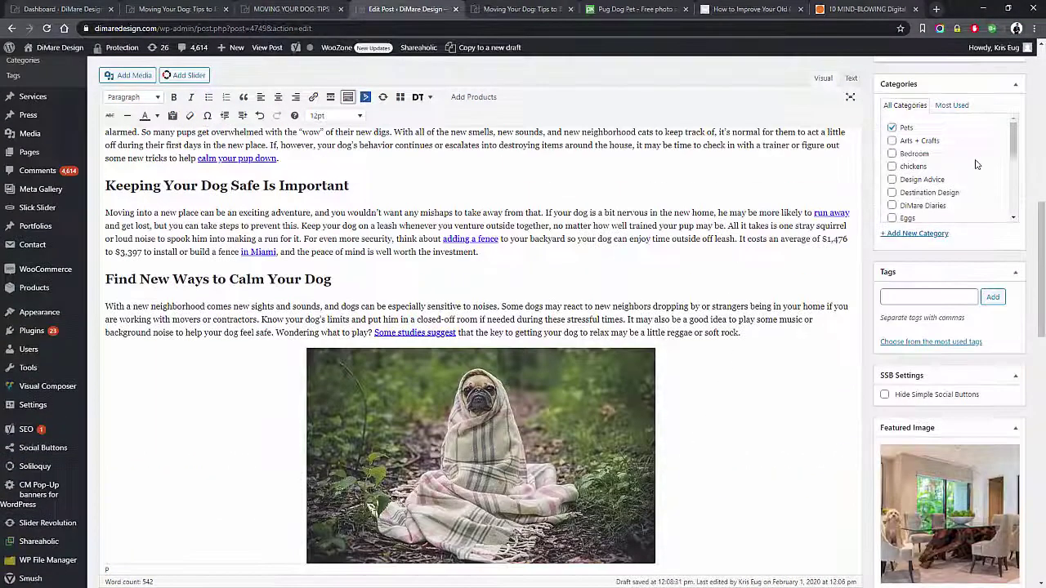
pyautogui.click(1005, 162)
pyautogui.click(504, 11)
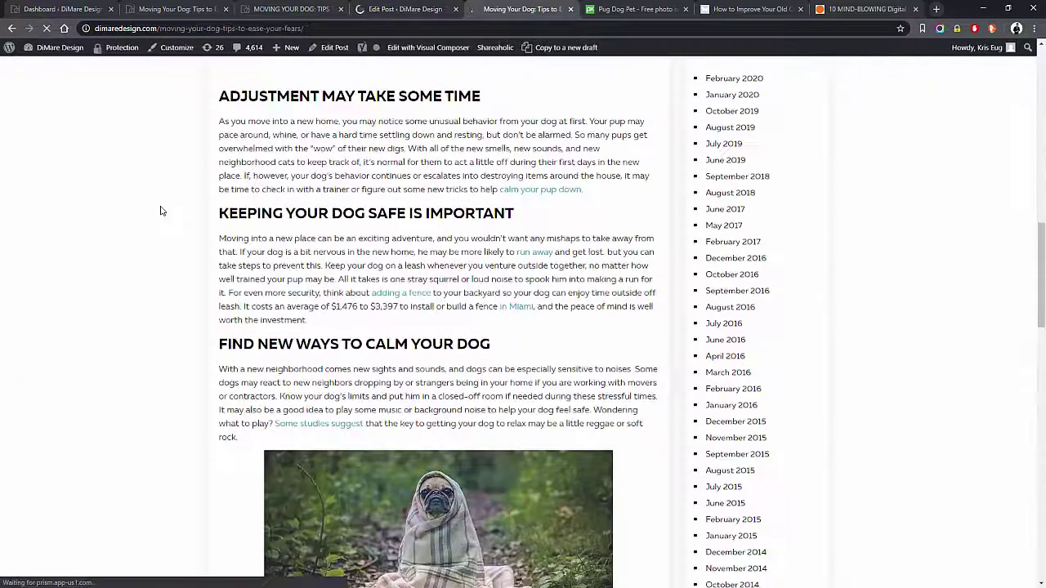
pyautogui.scroll(-3, 161, 211)
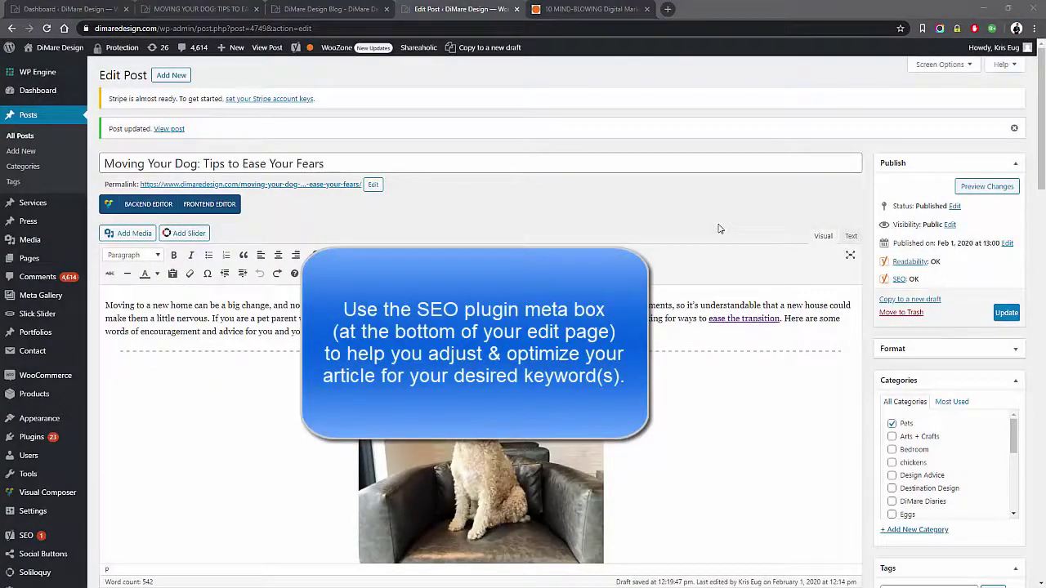
# Step: Highlight the overly long sentences in the post through the Yoast SEO readability analysis
pyautogui.scroll(-15, 719, 228)
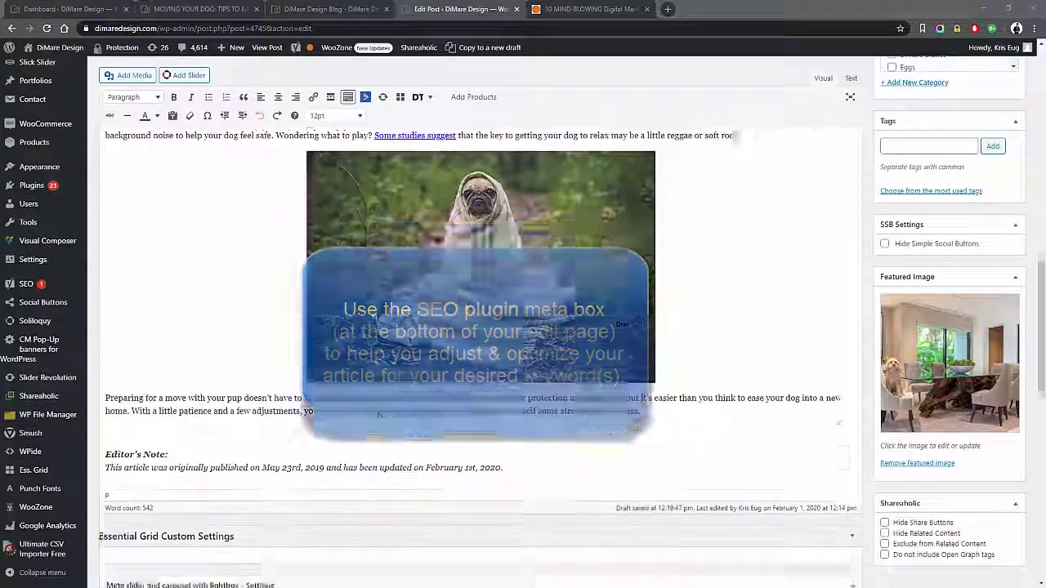
pyautogui.scroll(-6, 839, 291)
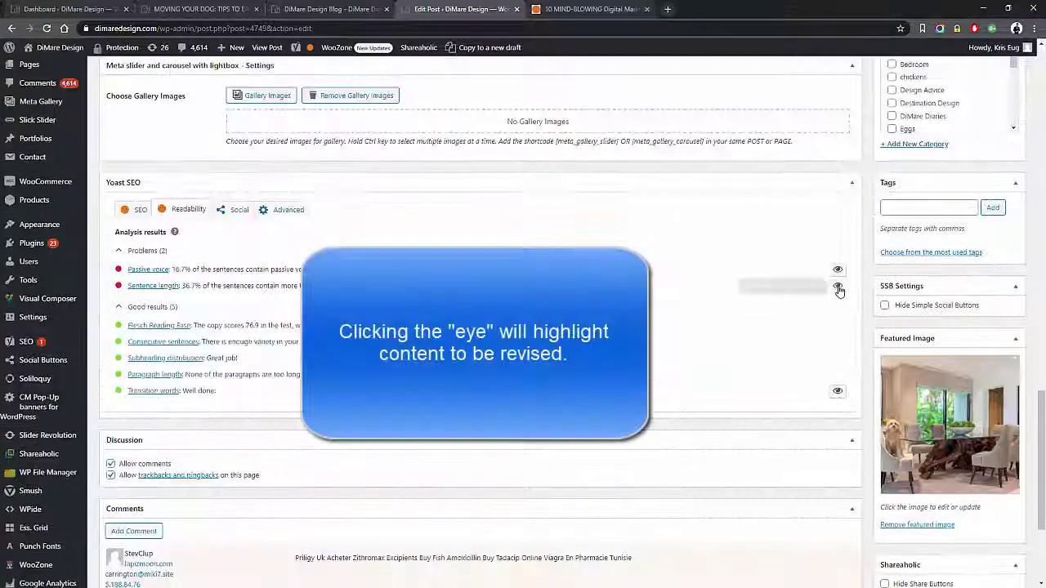
pyautogui.click(837, 288)
pyautogui.scroll(5, 838, 290)
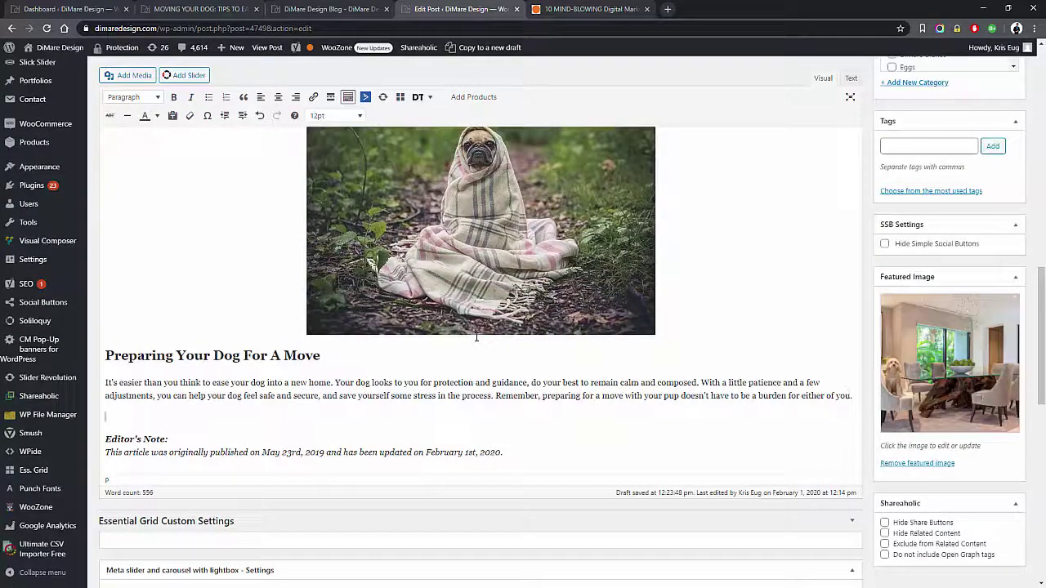
# Step: Review the Yoast SEO readability results, the focus keyphrase and the snippet preview for the post
pyautogui.scroll(-8, 478, 374)
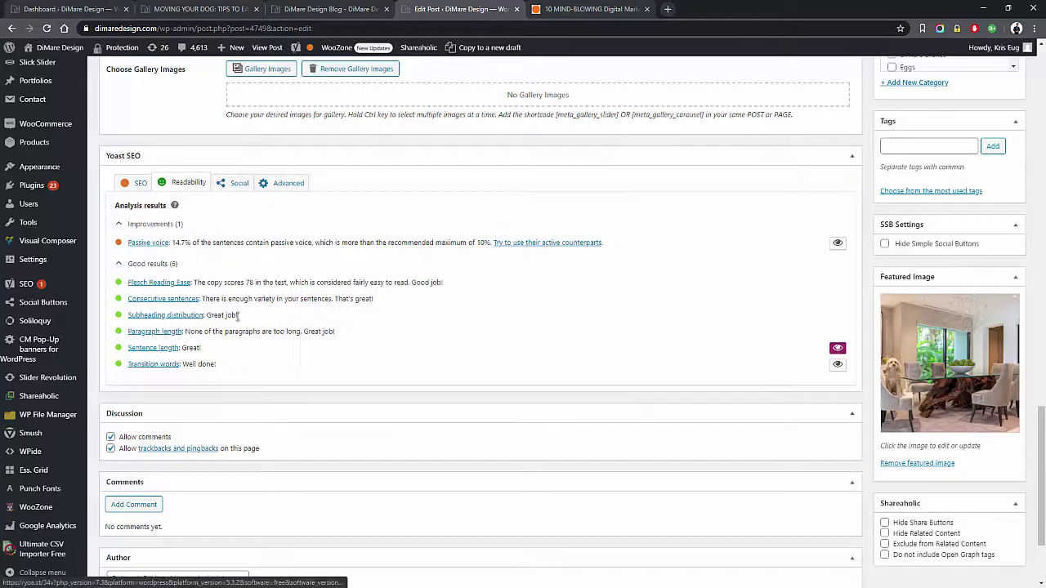
pyautogui.scroll(2, 245, 319)
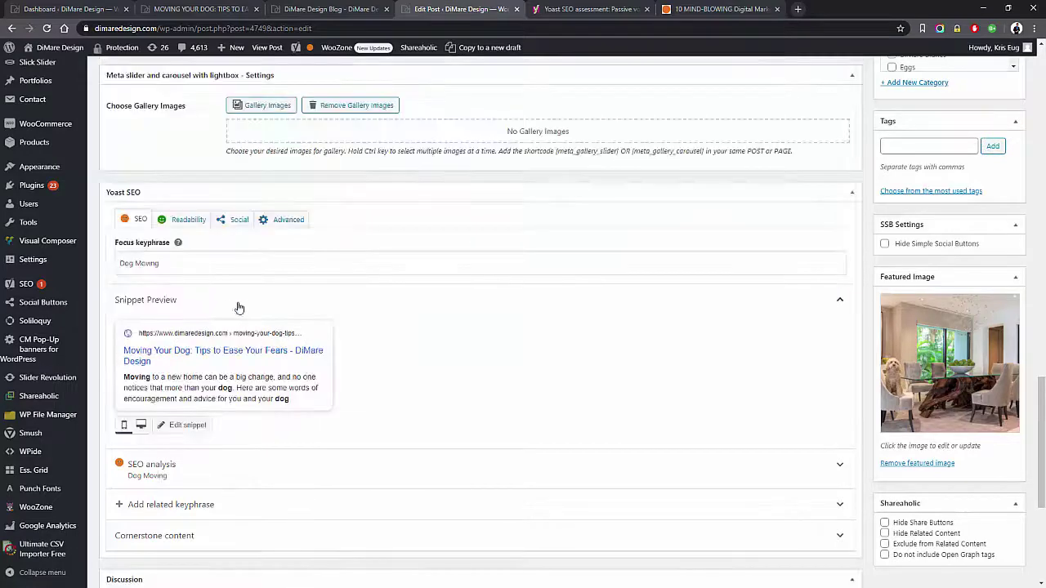
pyautogui.scroll(-1, 234, 303)
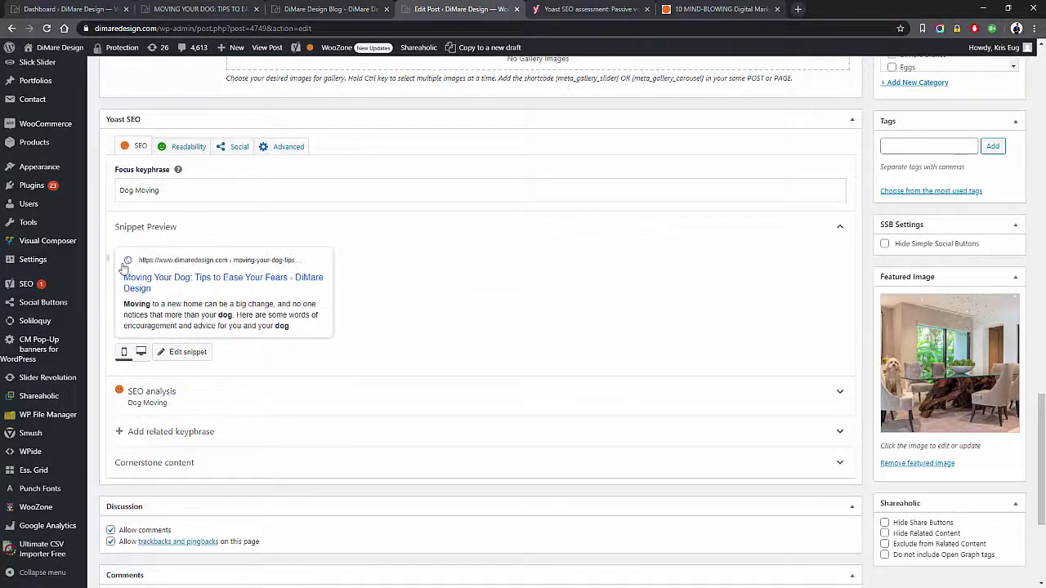